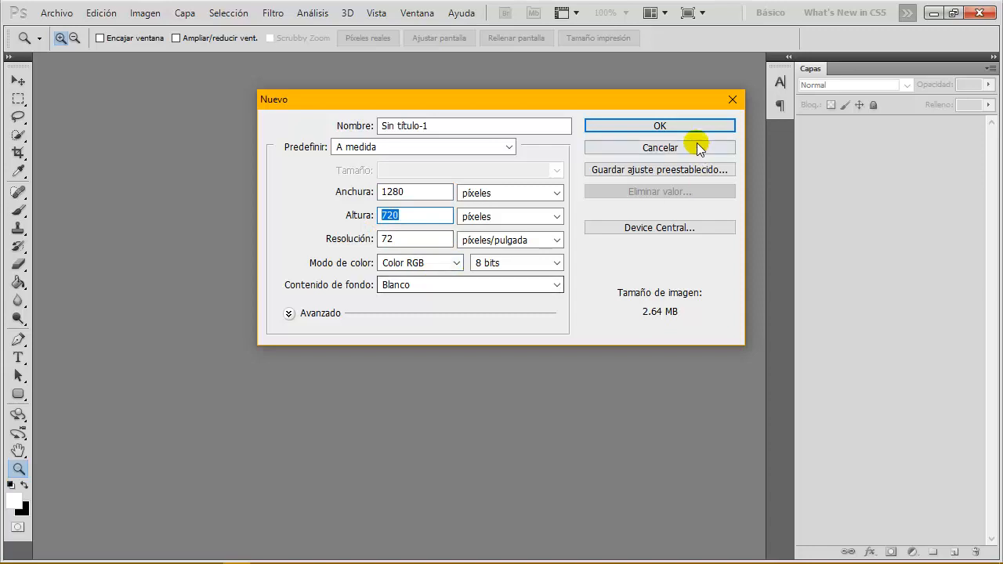
- Create a 1280 × 720 px, 72 ppi RGB document with a white background, and convert that background into a hidden regular layer
left_click(690, 127)
double_click(977, 135)
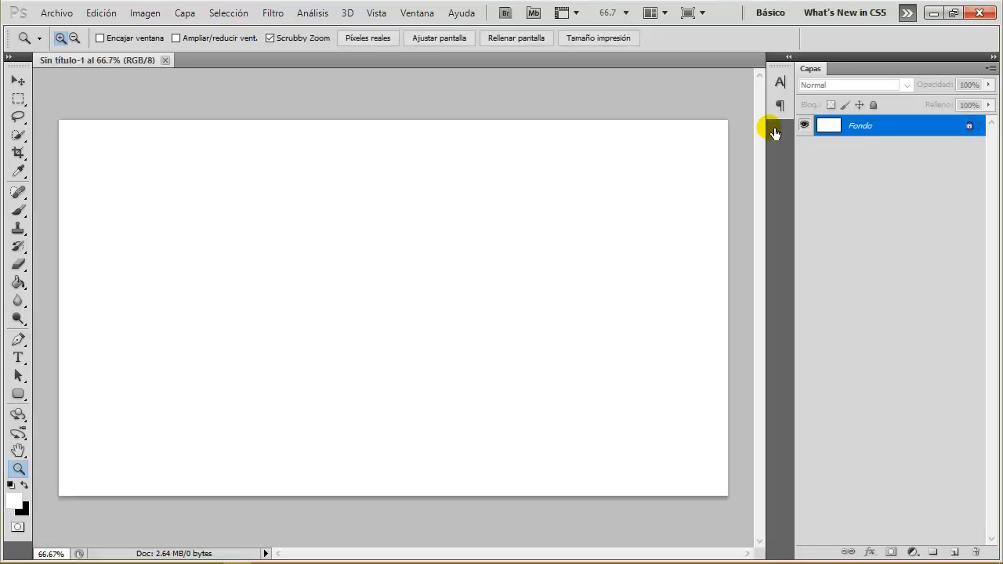
left_click(647, 174)
left_click(804, 124)
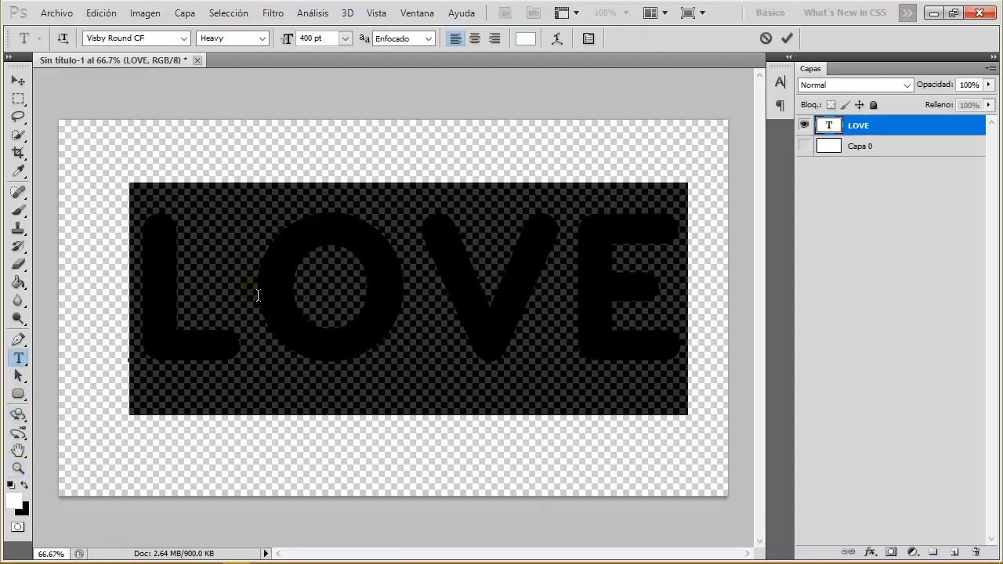
- Review the LOVE text's font, style, size and warp options, keeping the Heavy style
left_click(164, 37)
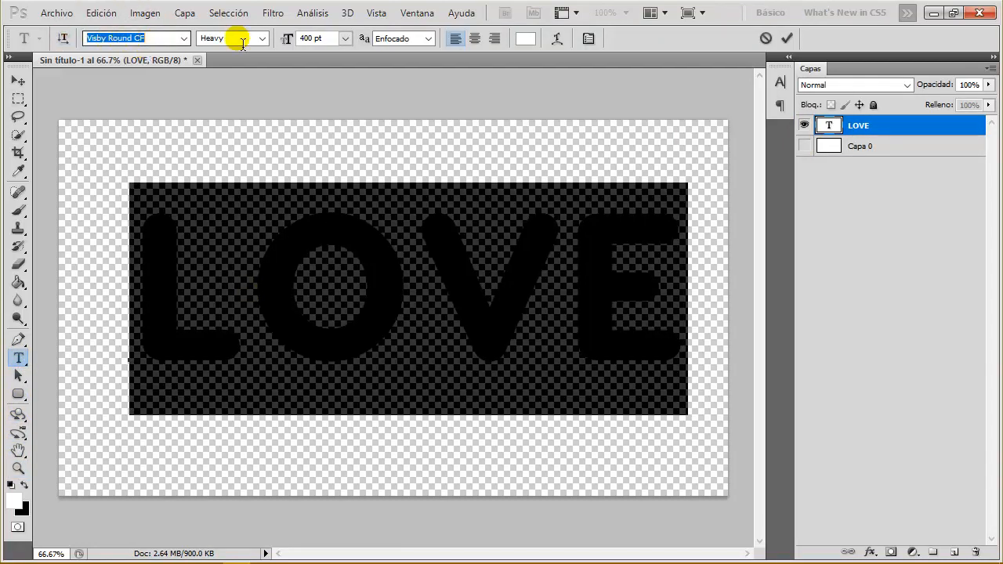
left_click(230, 38)
left_click(325, 39)
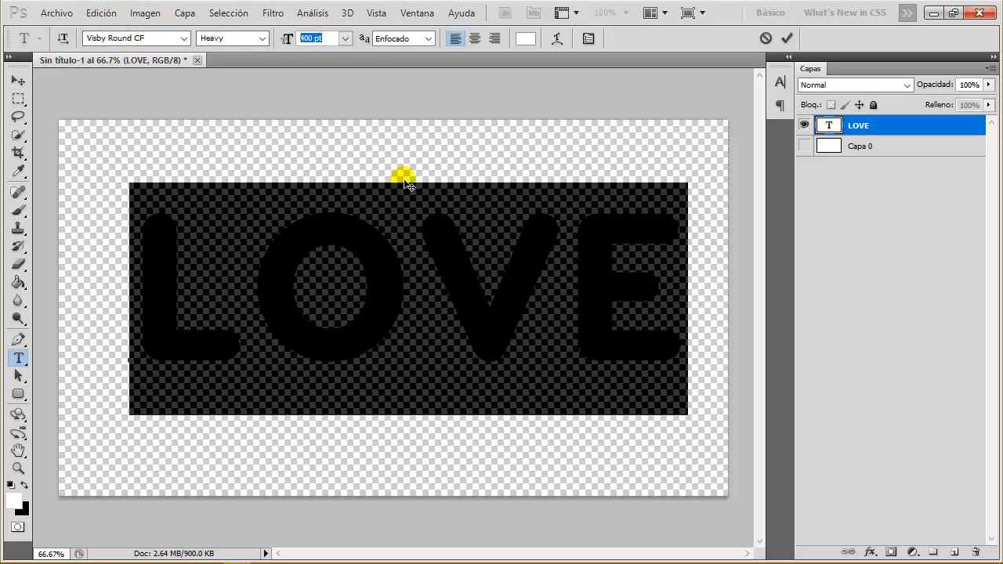
left_click(262, 41)
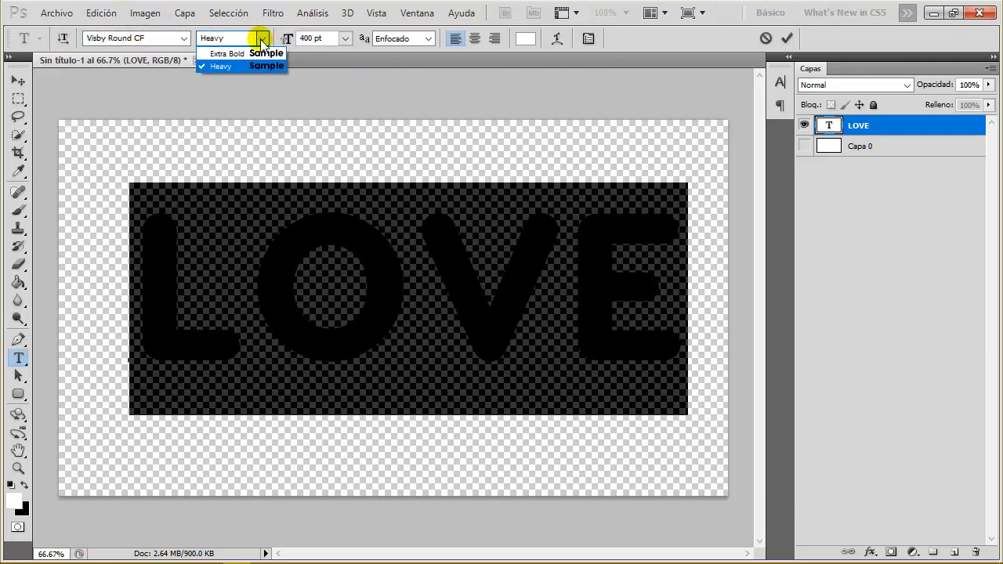
left_click(248, 67)
left_click(558, 39)
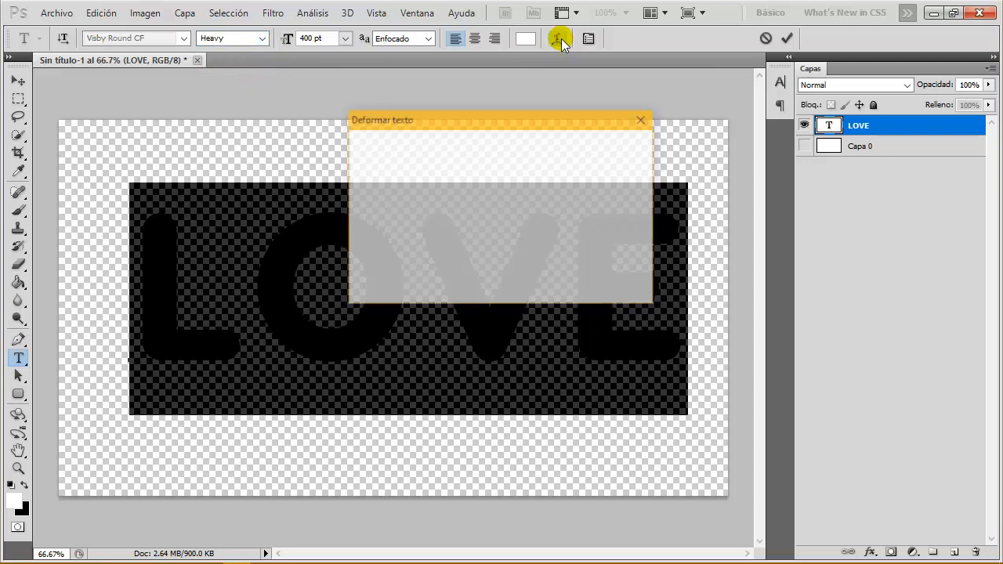
left_click(642, 123)
- Set the tracking of the LOVE text to -10
left_click(587, 38)
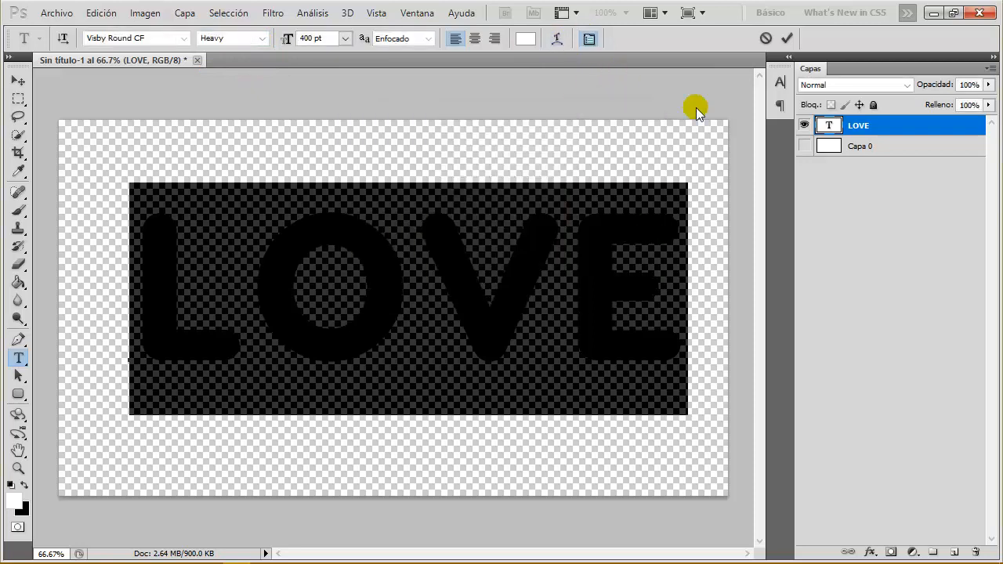
left_click(717, 138)
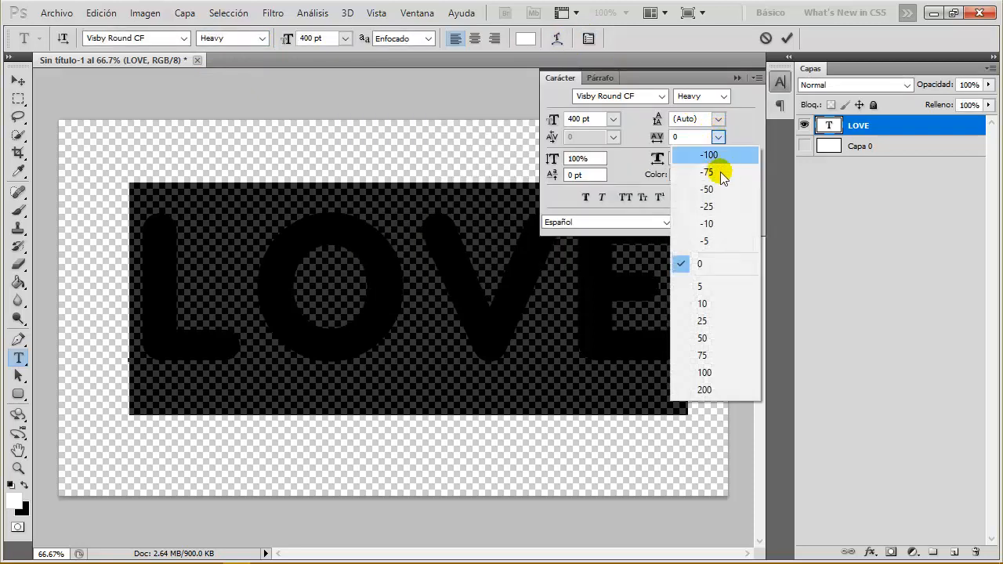
left_click(723, 239)
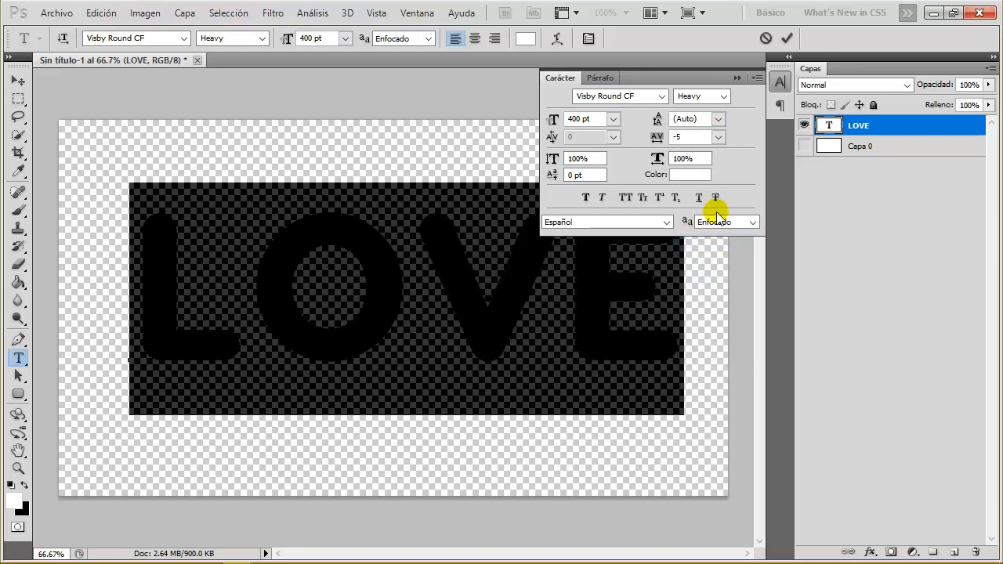
left_click(718, 137)
left_click(716, 225)
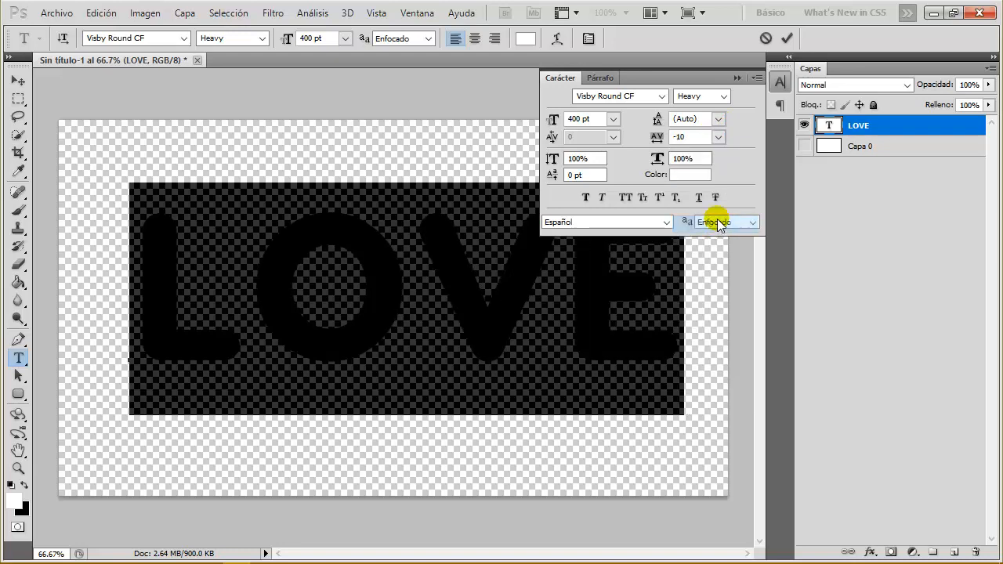
left_click(739, 78)
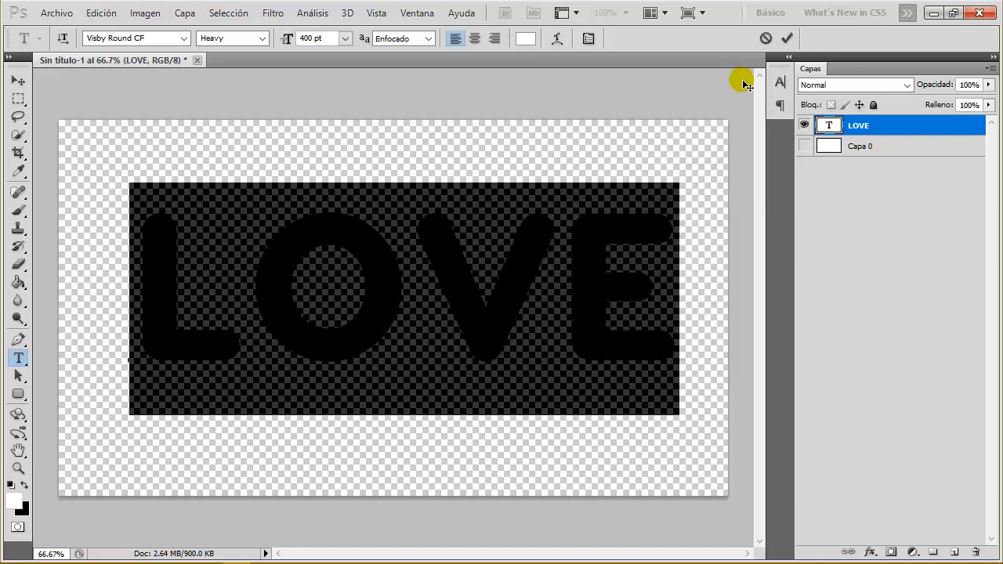
- Commit the LOVE text and move it slightly upward on the canvas
left_click(18, 80)
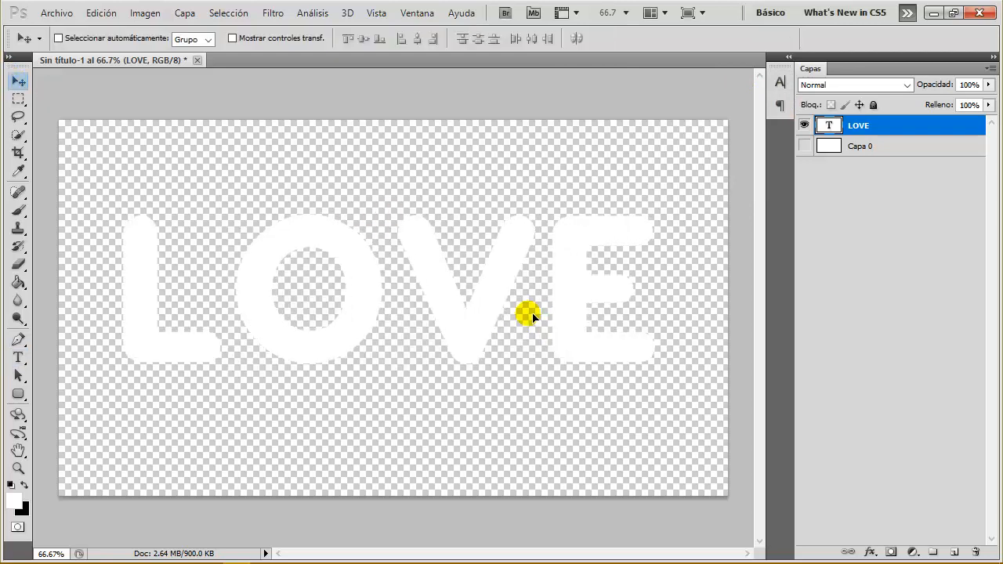
left_click_drag(530, 313, 526, 307)
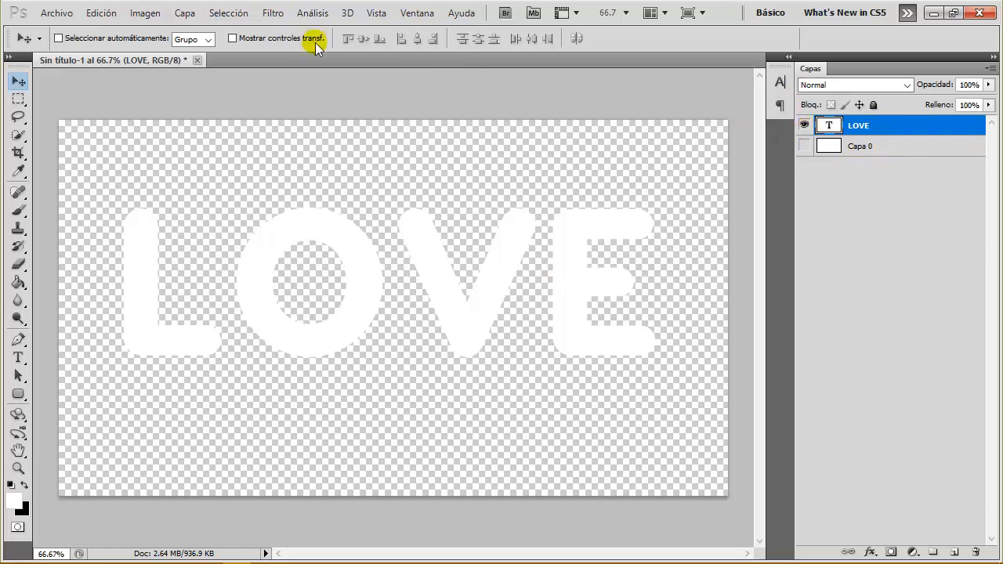
- Start a Repoussé 3D extrusion from the LOVE text layer, accepting its rasterization
left_click(346, 12)
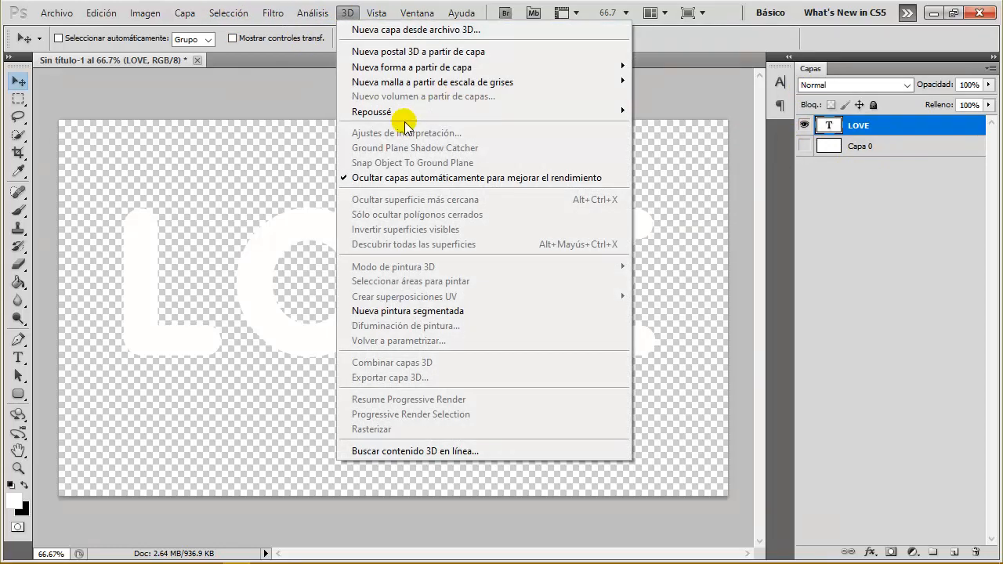
mouse_move(444, 111)
left_click(658, 106)
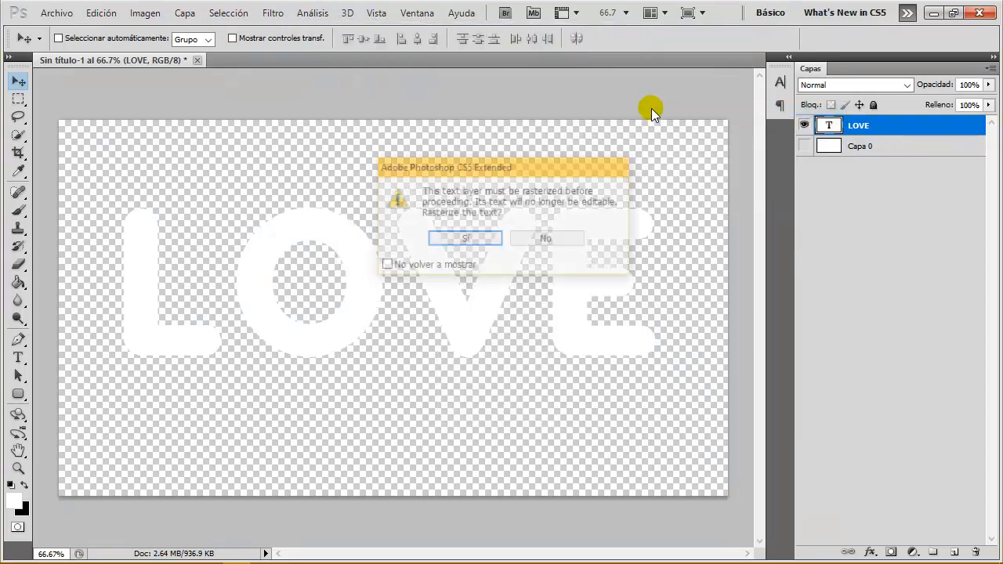
left_click(462, 239)
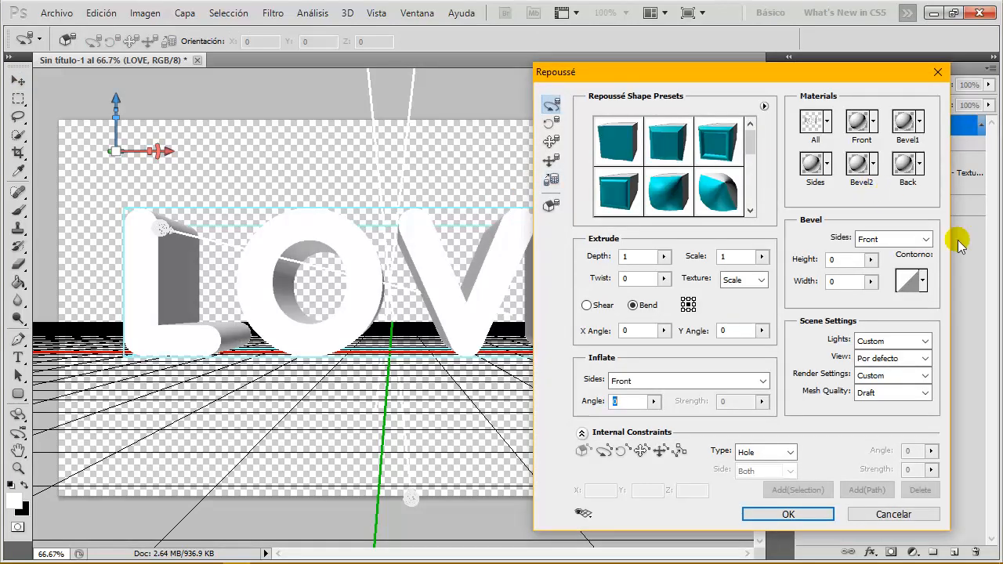
- Apply the rounded inflate preset to the LOVE extrusion with depth 0.1 and bevel sides Front and Back
left_click(721, 190)
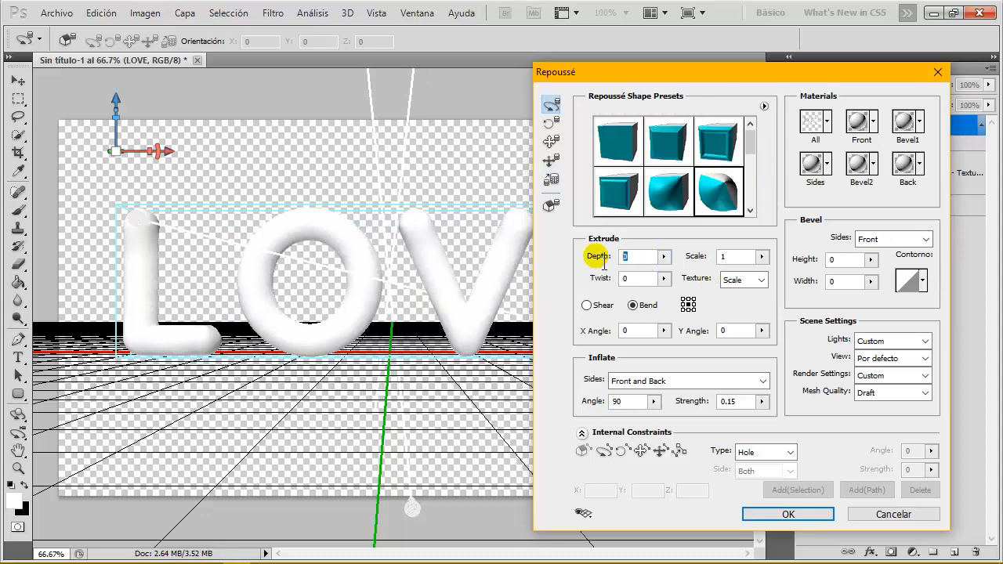
type("1")
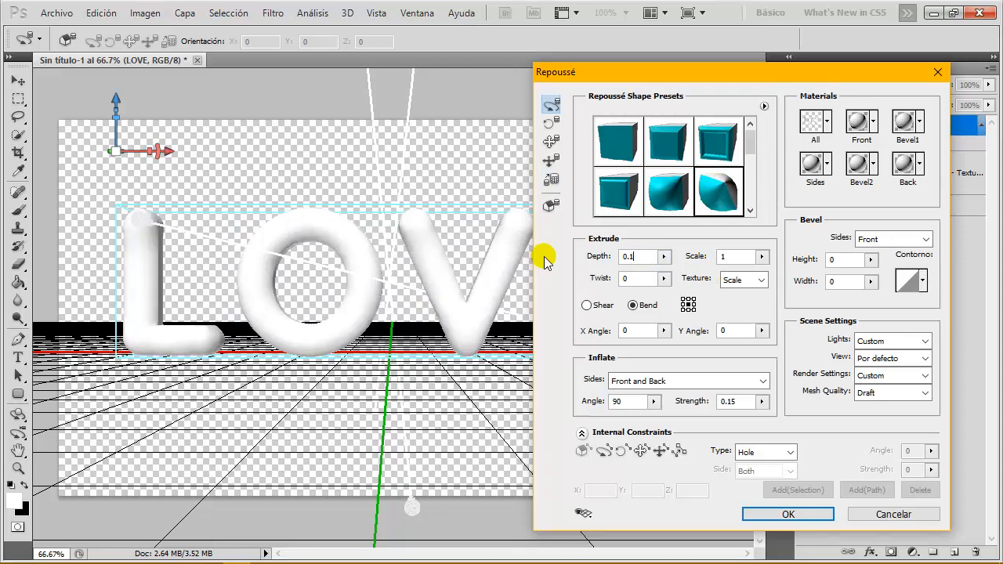
left_click(897, 239)
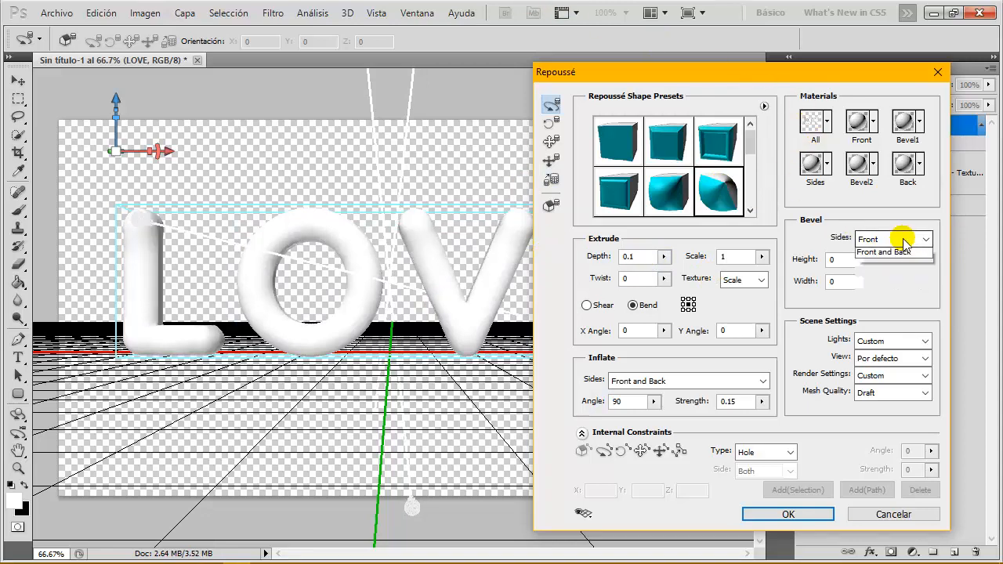
left_click(888, 275)
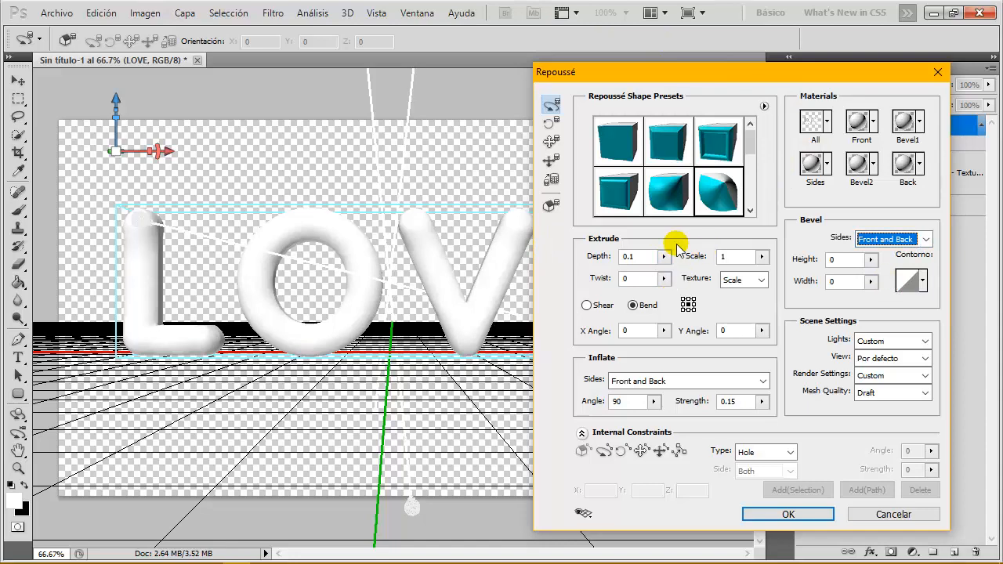
left_click(811, 510)
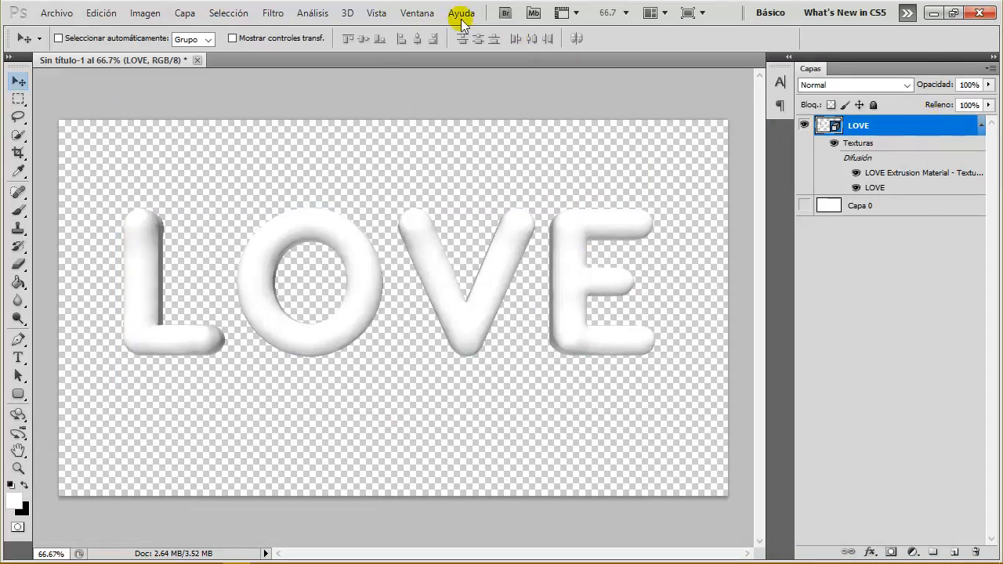
- Show the 3D scene settings and rearrange the workspace, collapsing the layer list to free room beside the canvas
left_click(417, 13)
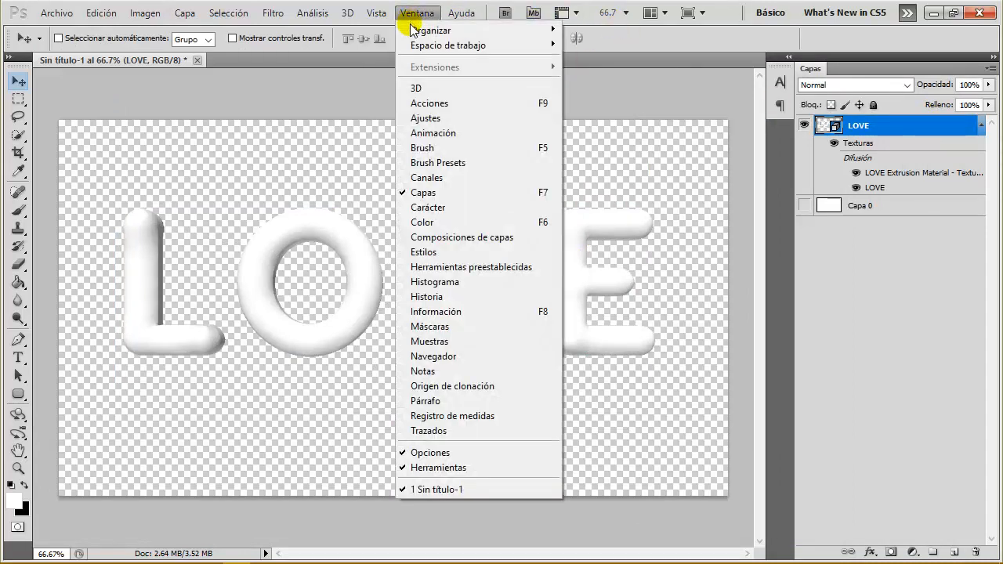
left_click(513, 88)
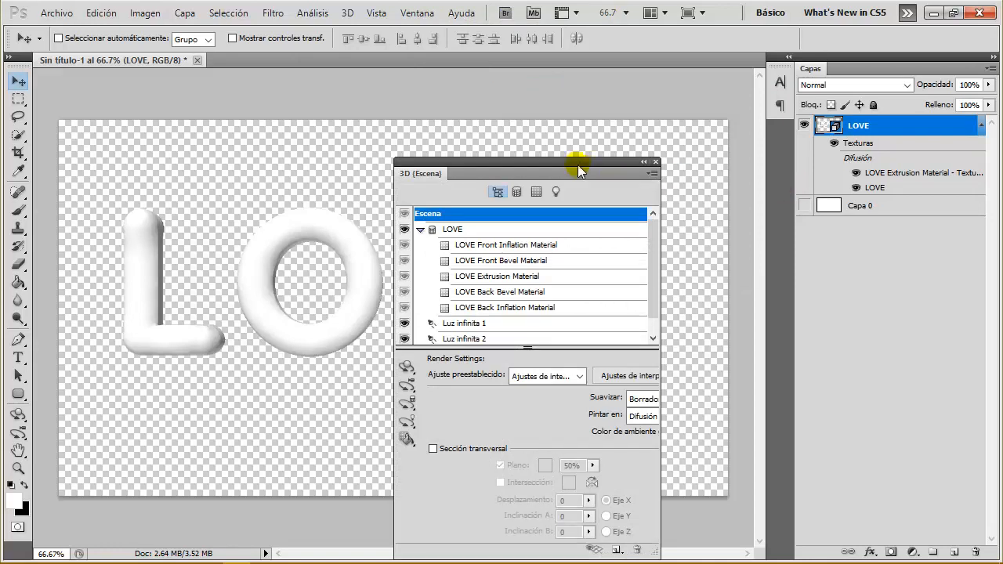
left_click_drag(577, 165, 681, 106)
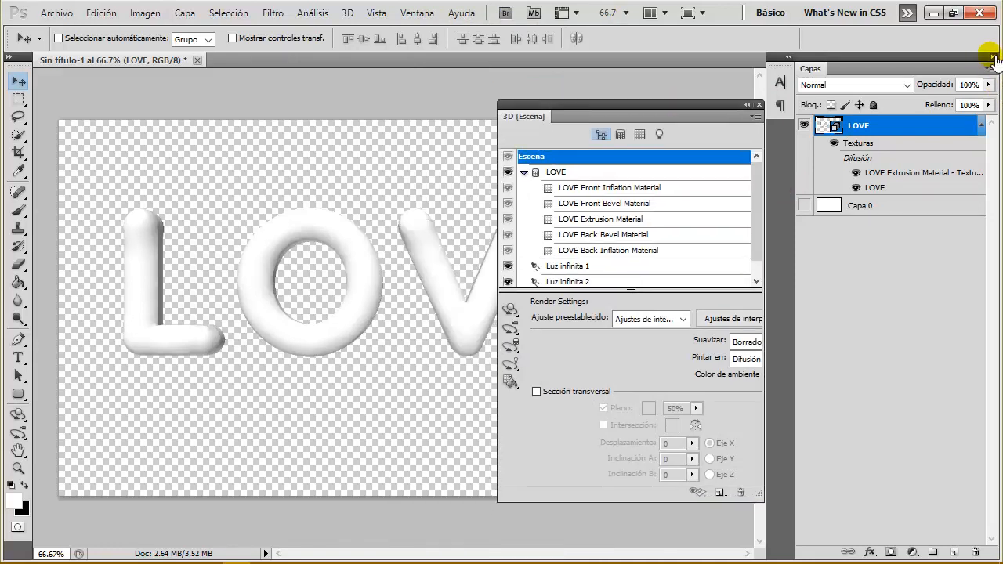
left_click(992, 57)
left_click_drag(674, 105, 861, 84)
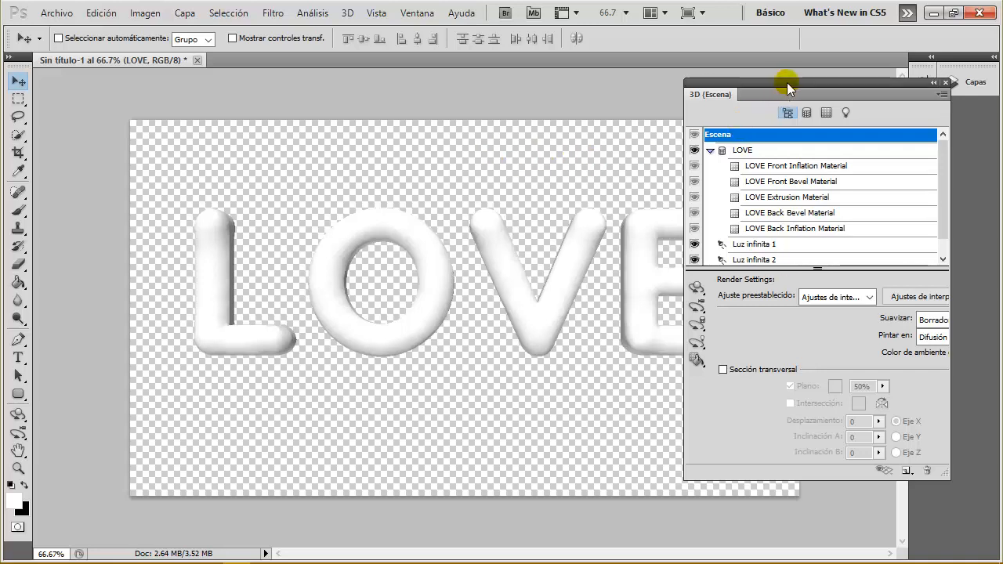
left_click_drag(787, 82, 692, 86)
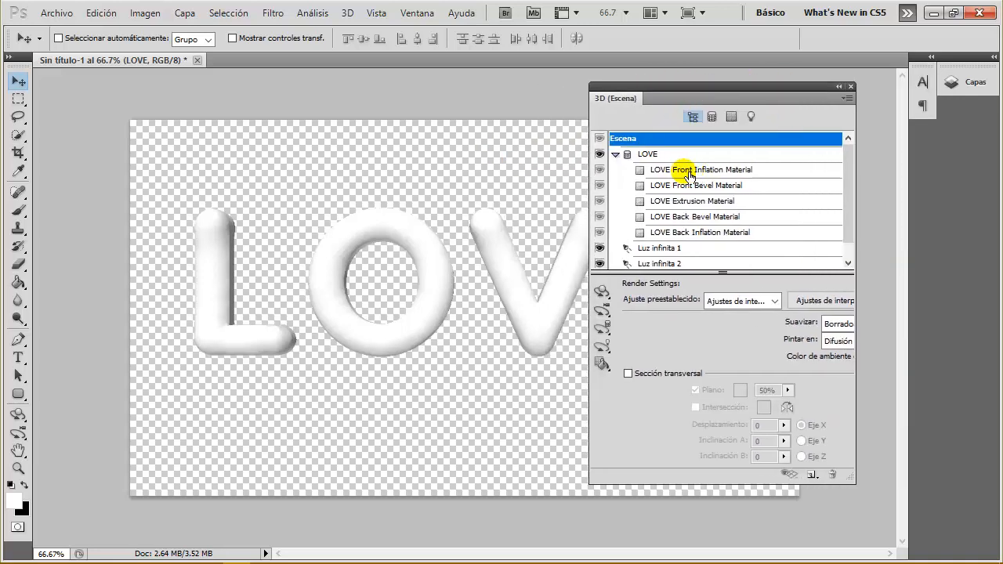
- Remove the diffuse texture from the LOVE Front Inflation Material
left_click(690, 173)
left_click(705, 155)
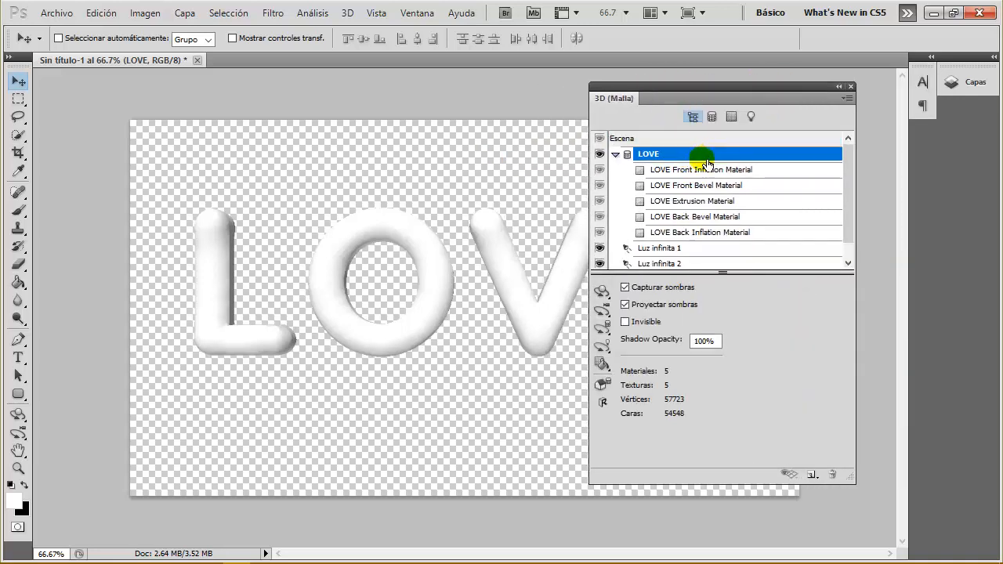
left_click(705, 169)
left_click(799, 288)
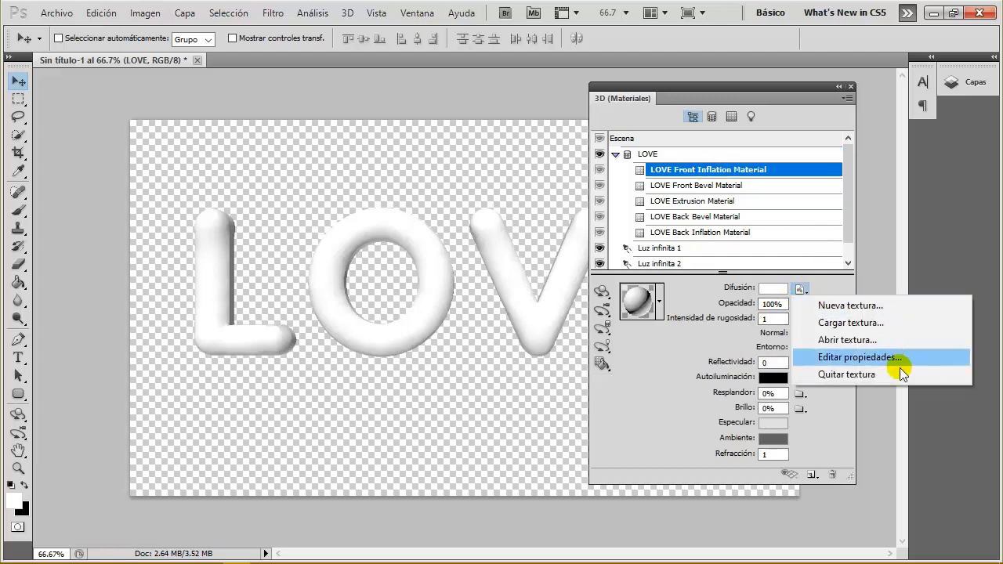
left_click(857, 375)
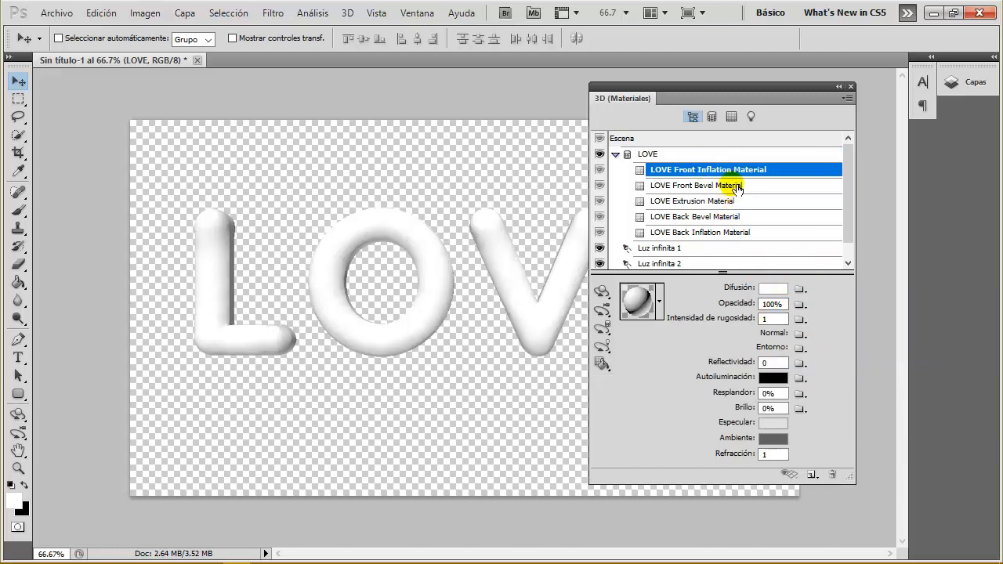
- Remove the diffuse textures from the LOVE Front Bevel Material and the LOVE Extrusion Material
left_click(736, 185)
left_click(799, 289)
left_click(846, 374)
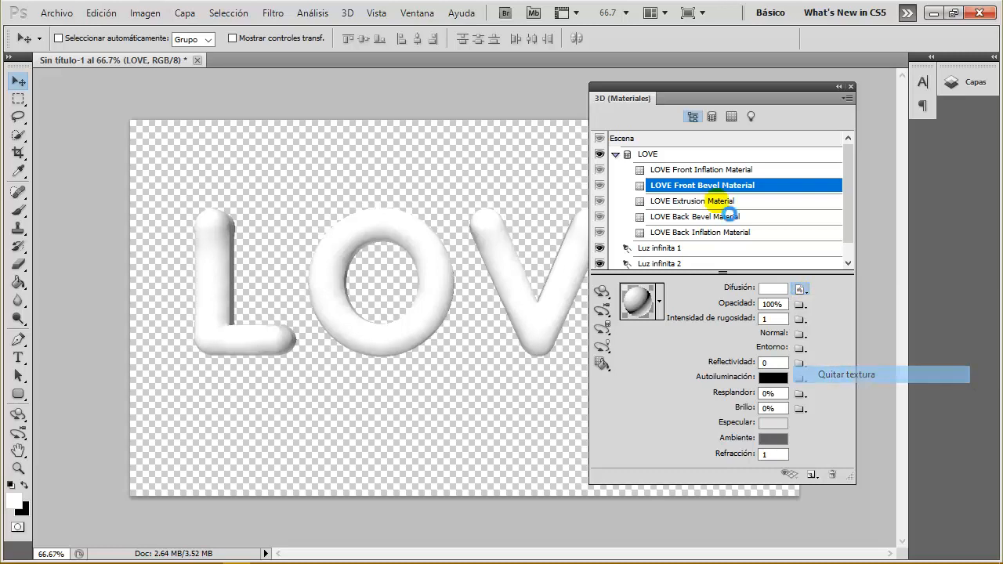
left_click(720, 202)
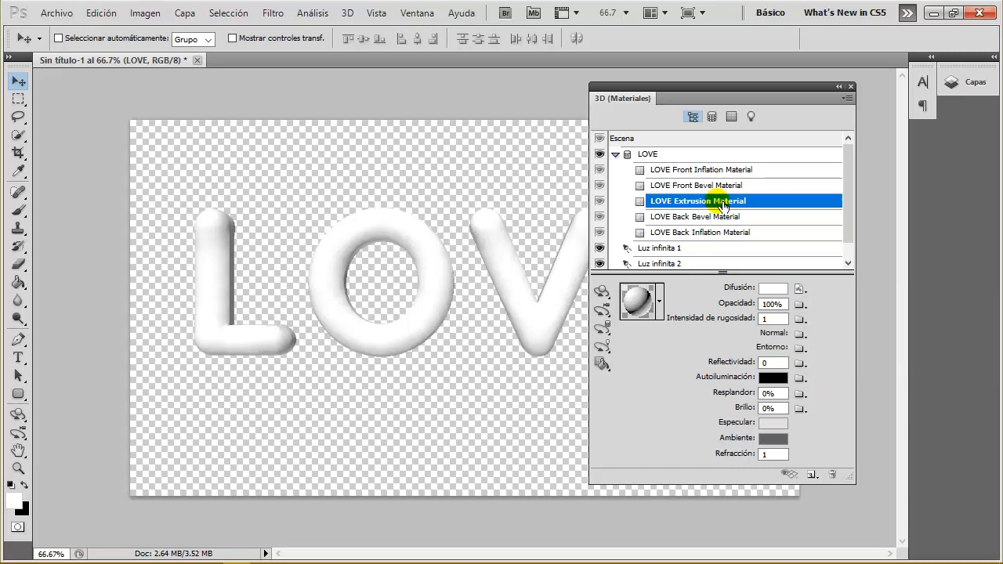
left_click(799, 289)
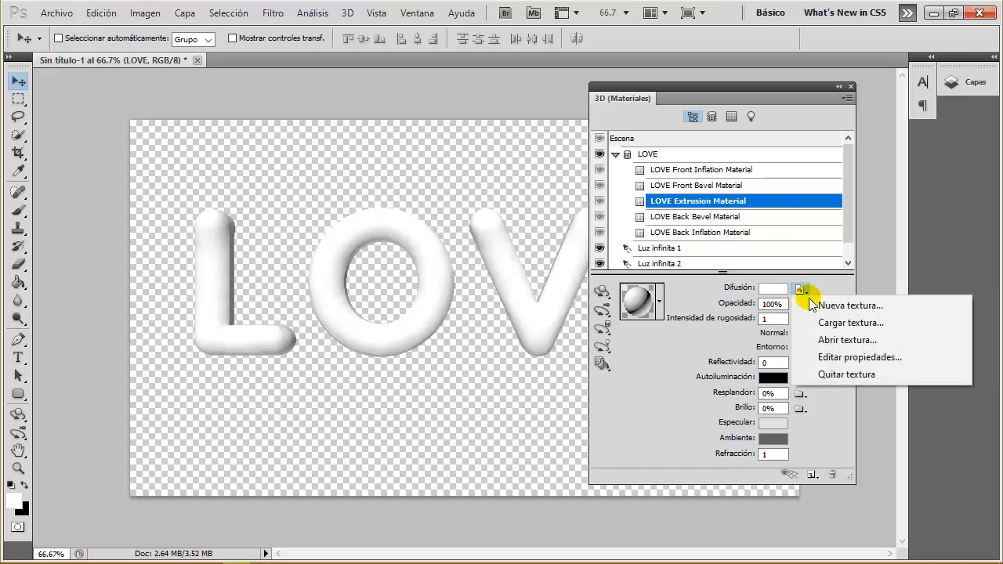
left_click(846, 374)
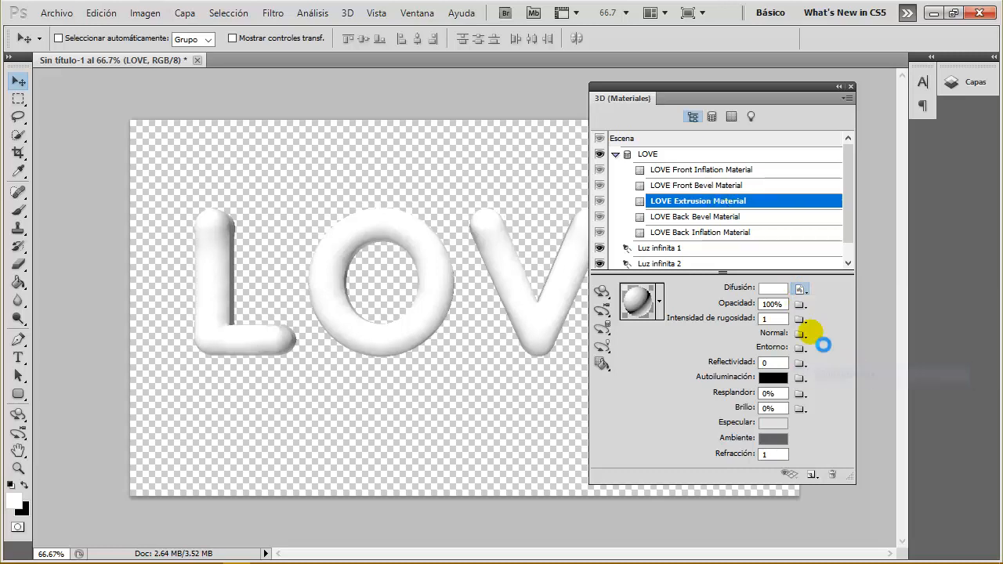
- Set the diffuse colour of the LOVE Front Inflation Material to f70857
left_click(703, 172)
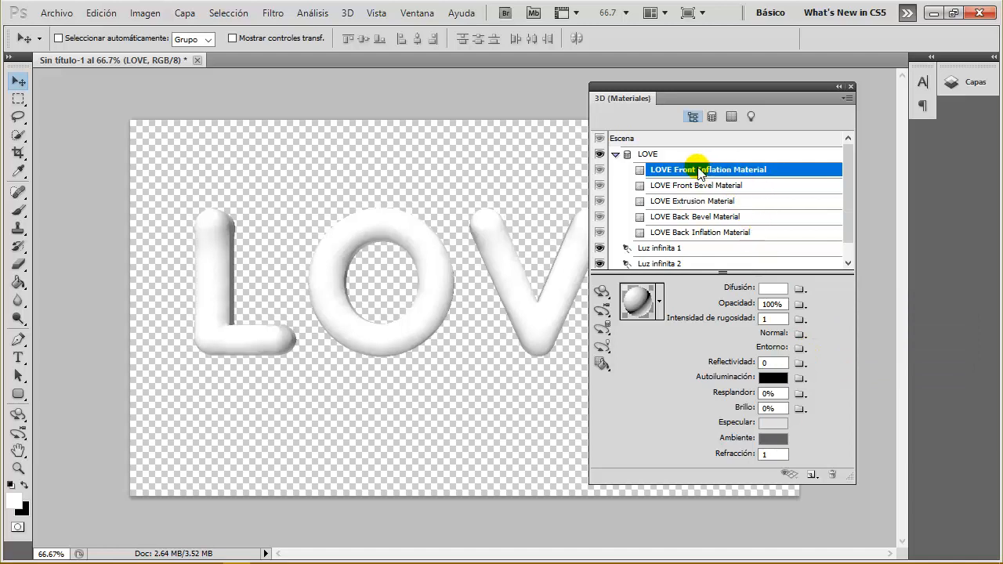
left_click(779, 289)
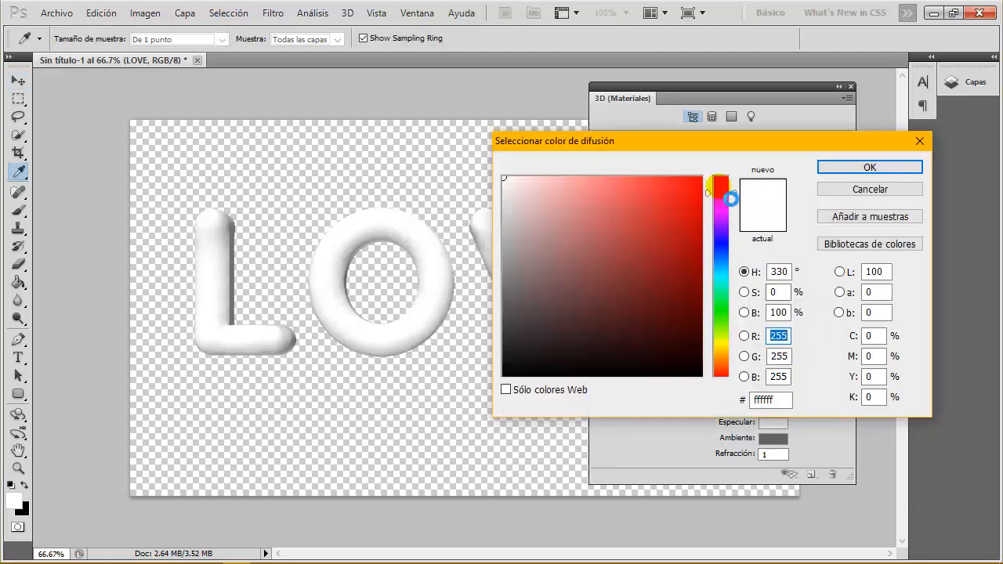
left_click(696, 182)
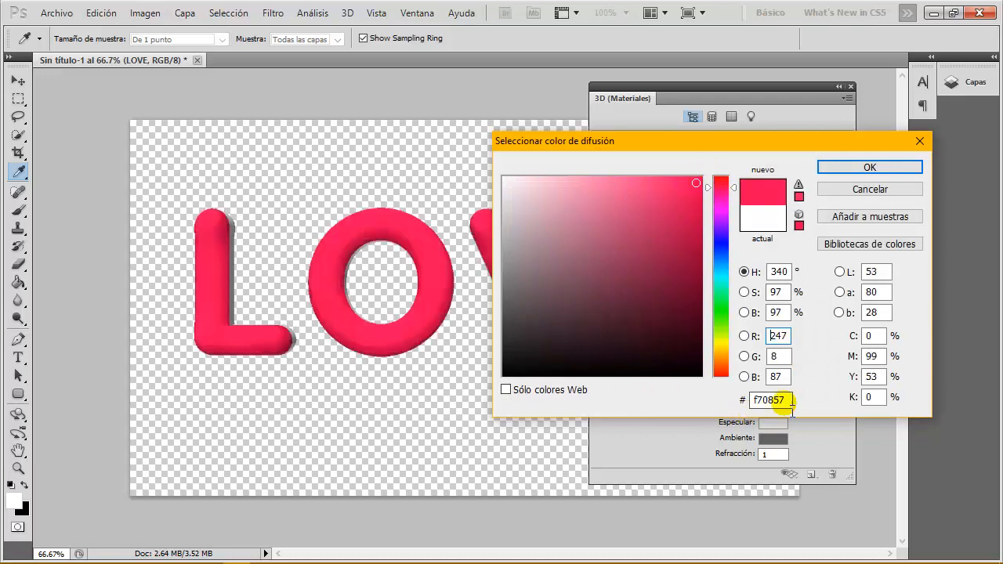
double_click(768, 400)
left_click(869, 166)
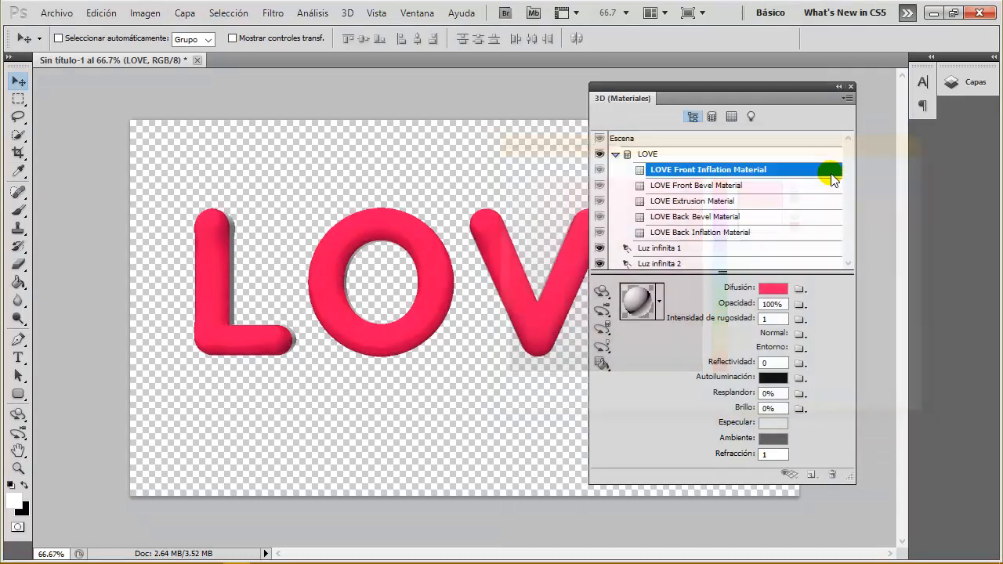
- Set the bump strength of the LOVE Front Inflation Material to 2 and its reflectivity to 30
left_click_drag(773, 320, 711, 321)
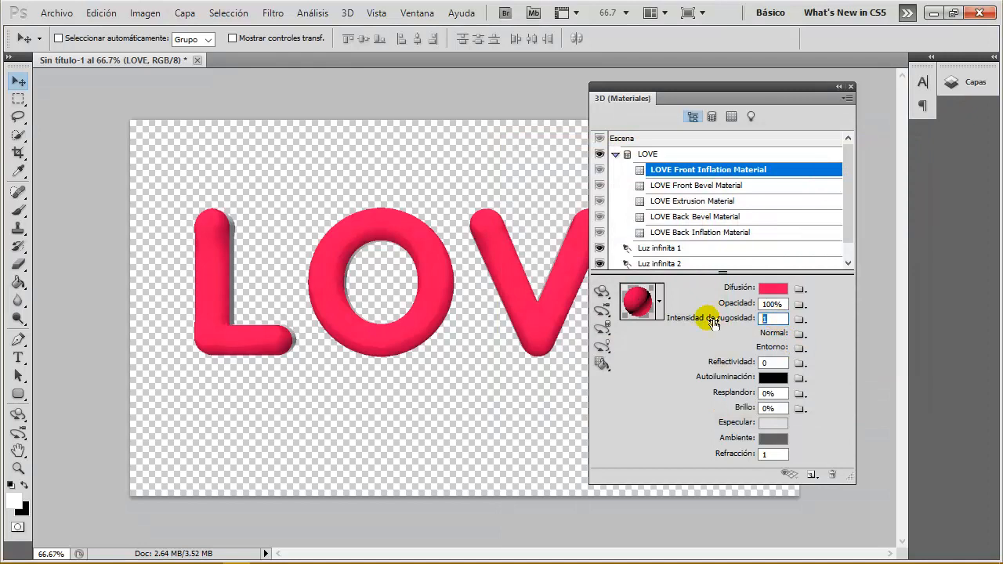
type("0")
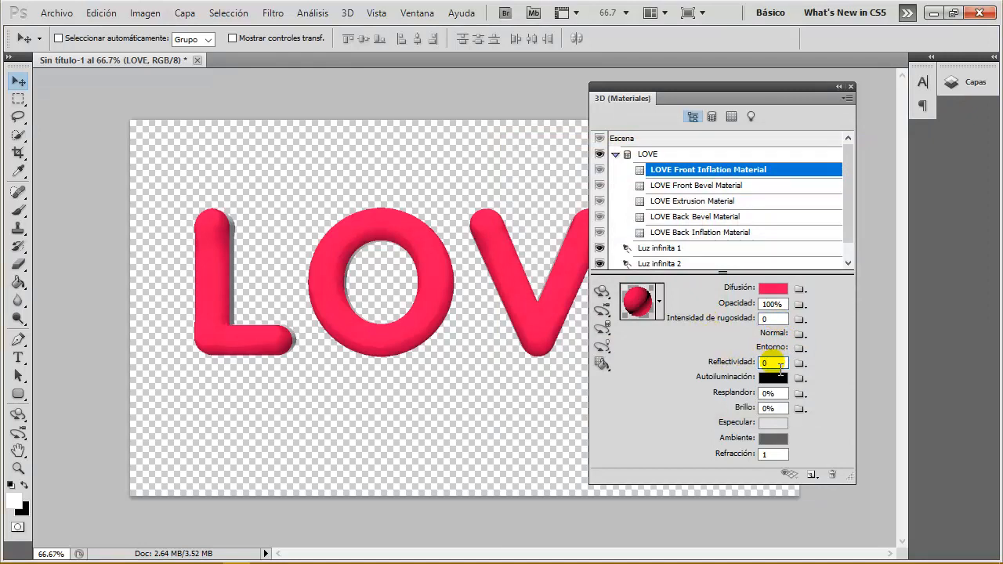
left_click_drag(774, 319, 736, 324)
left_click_drag(785, 369, 745, 362)
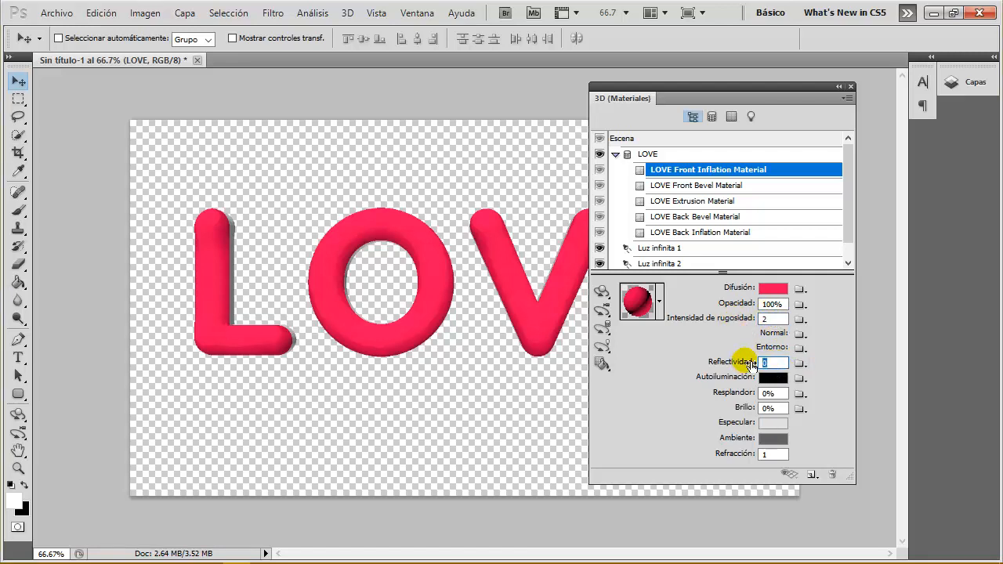
type("30")
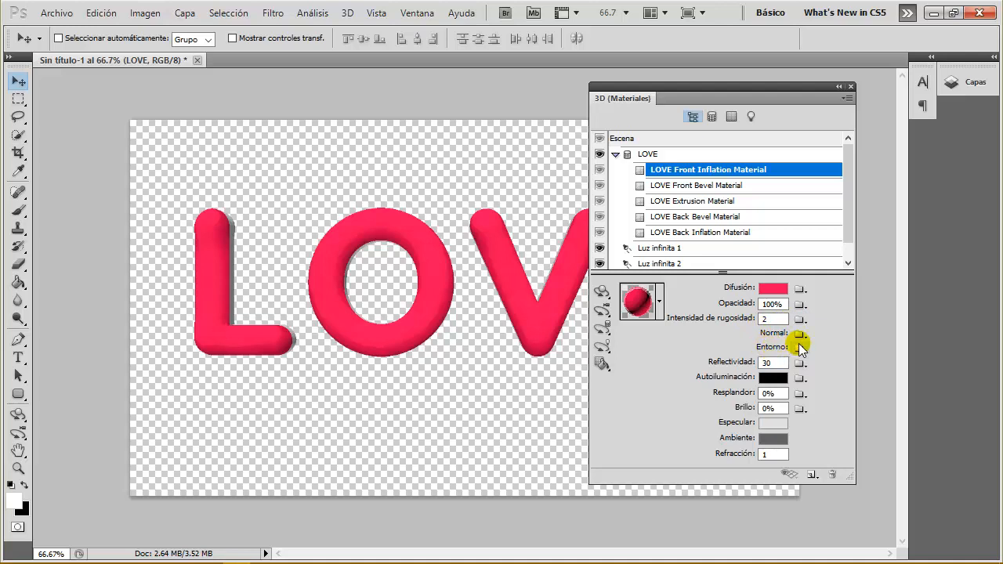
- Load Photo-studio-with-umbrella.hdr as the environment map of the LOVE Front Inflation Material
left_click(799, 346)
left_click(850, 383)
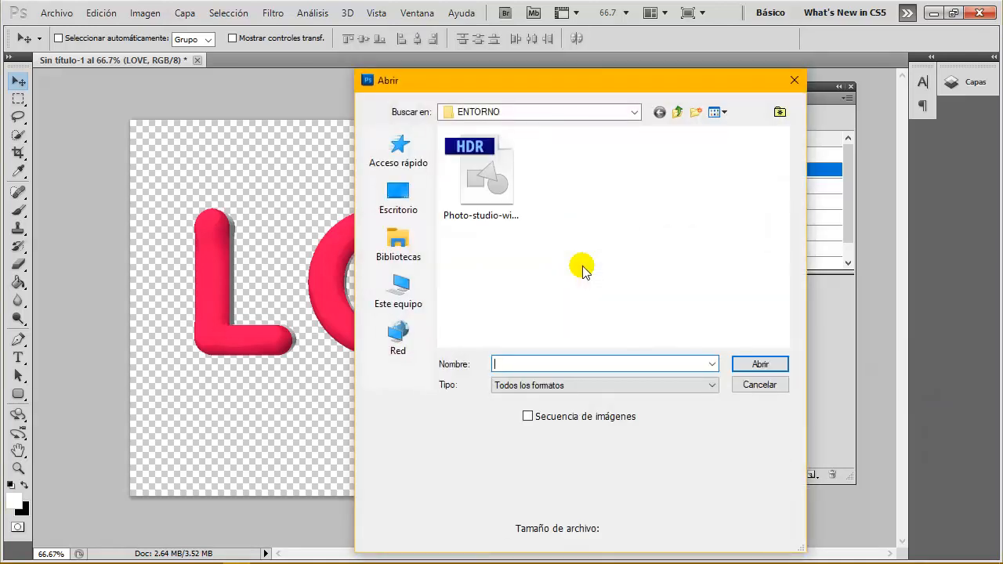
left_click(484, 198)
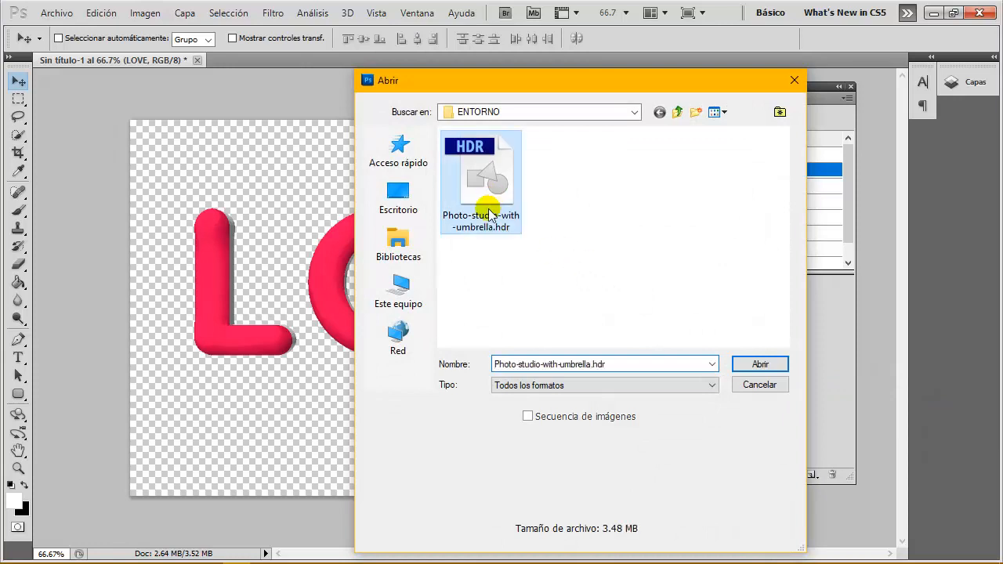
left_click(761, 364)
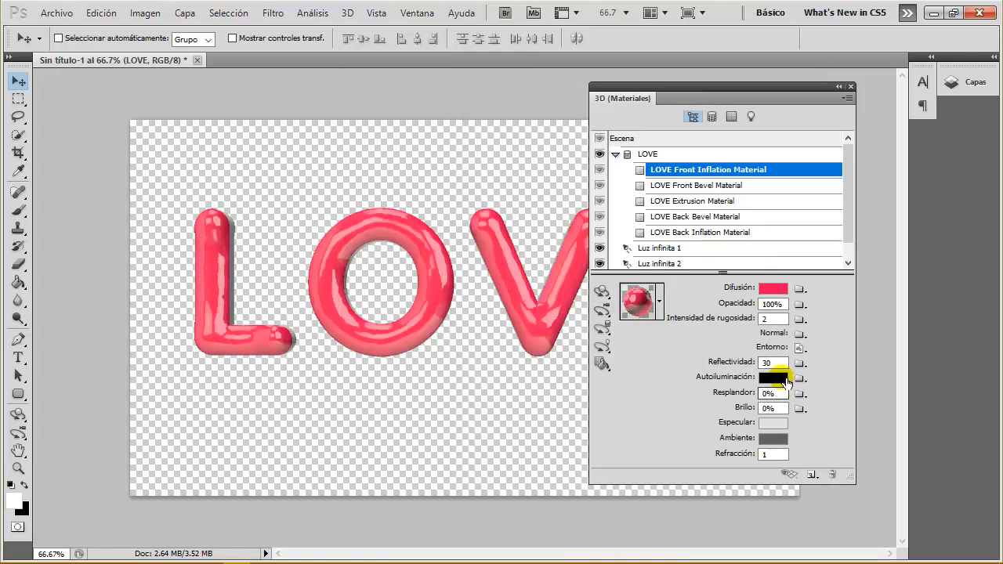
- Try a reflectivity of 100 on the LOVE Front Inflation Material and settle on 28
left_click(760, 364)
type("10")
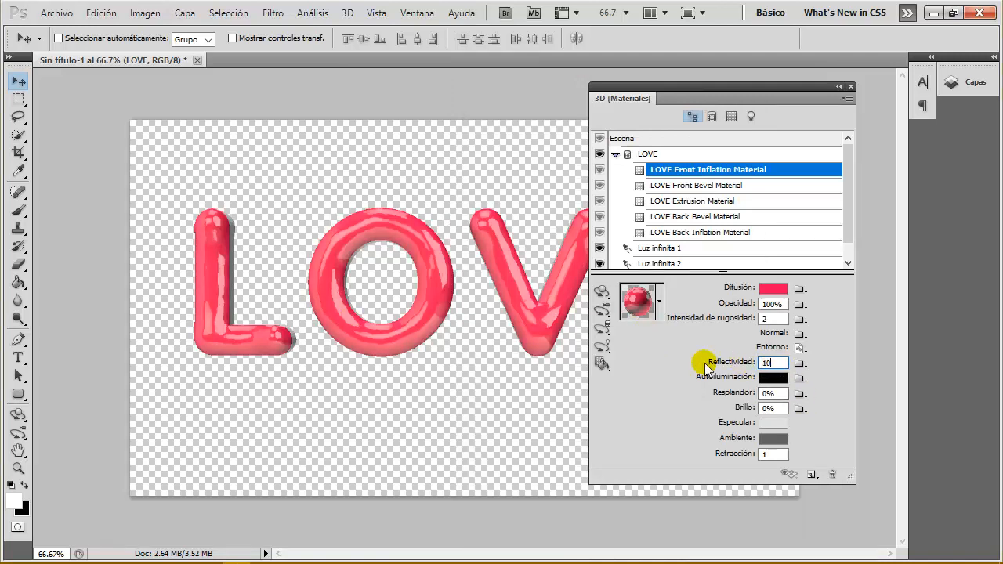
type("0")
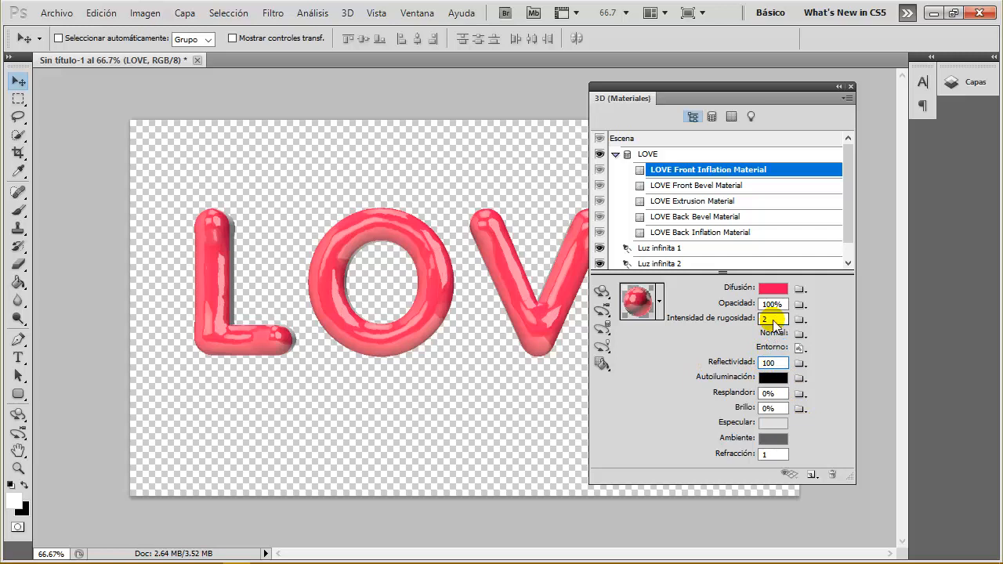
left_click(764, 363)
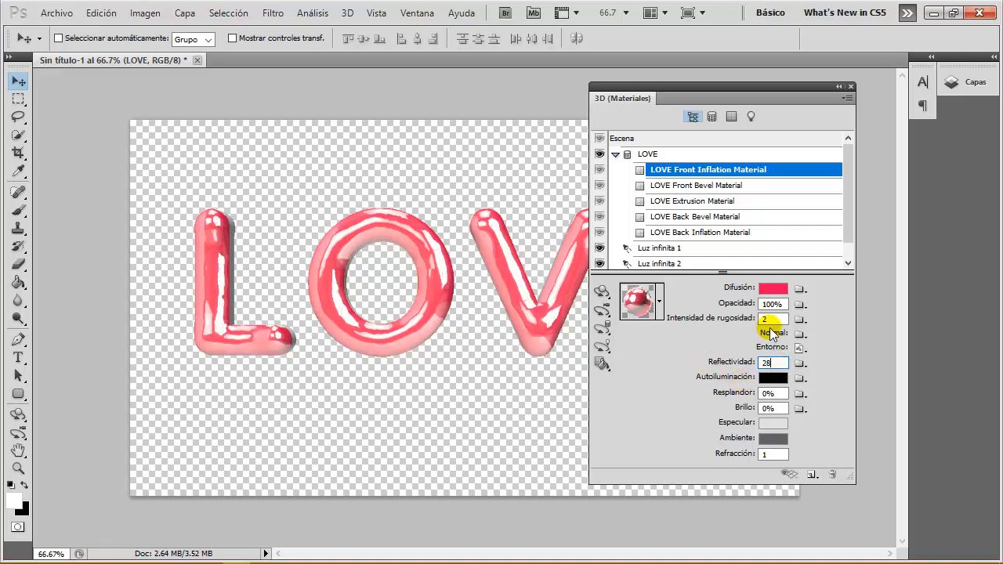
key("Return")
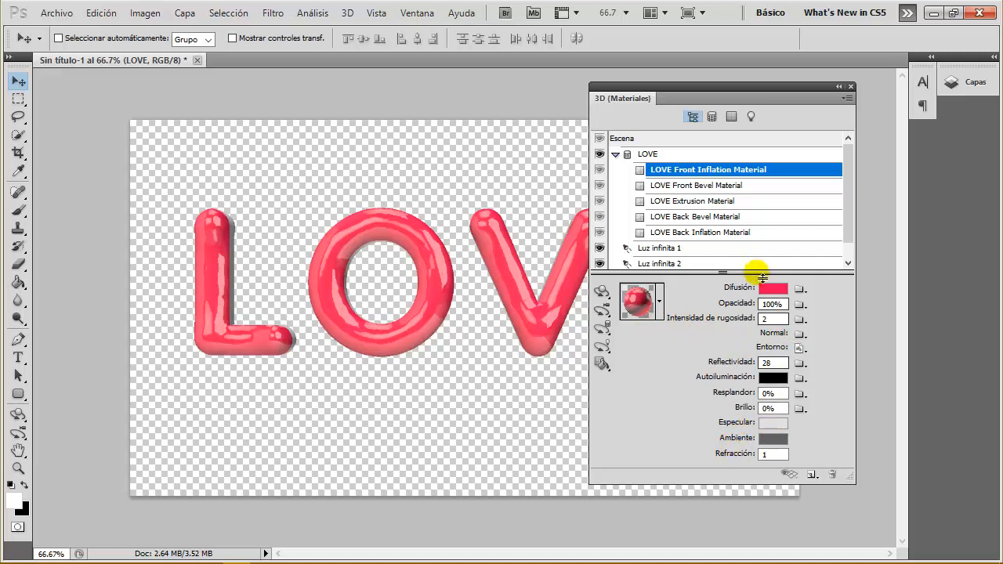
- Save the LOVE Front Inflation Material as a new material preset named 1
left_click(660, 300)
left_click(731, 335)
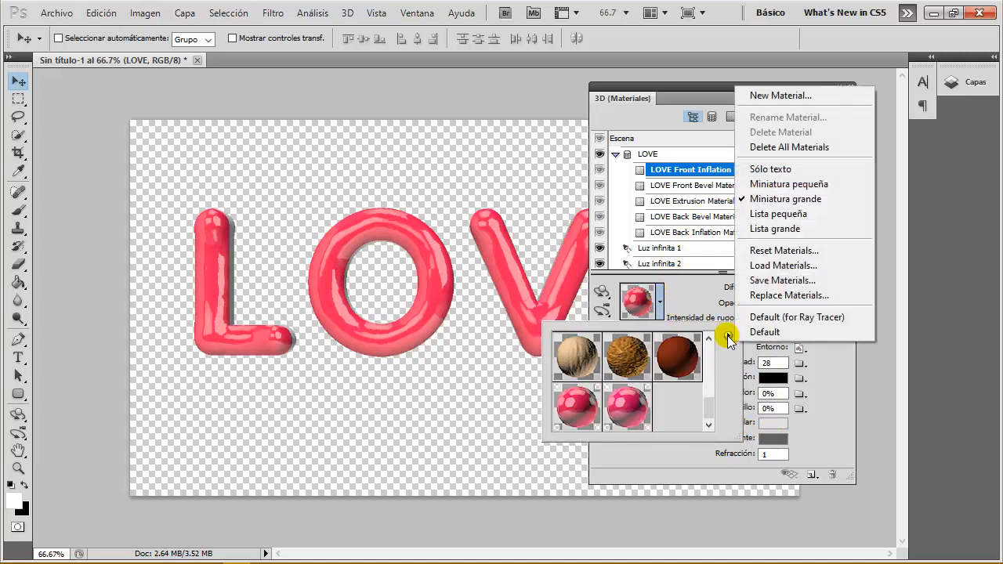
left_click(783, 94)
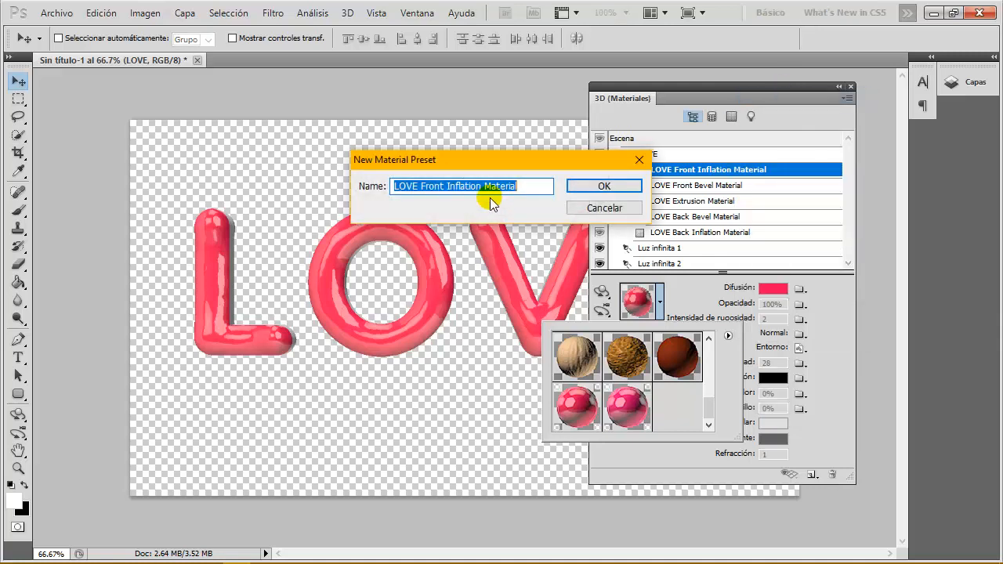
type("1")
left_click(588, 195)
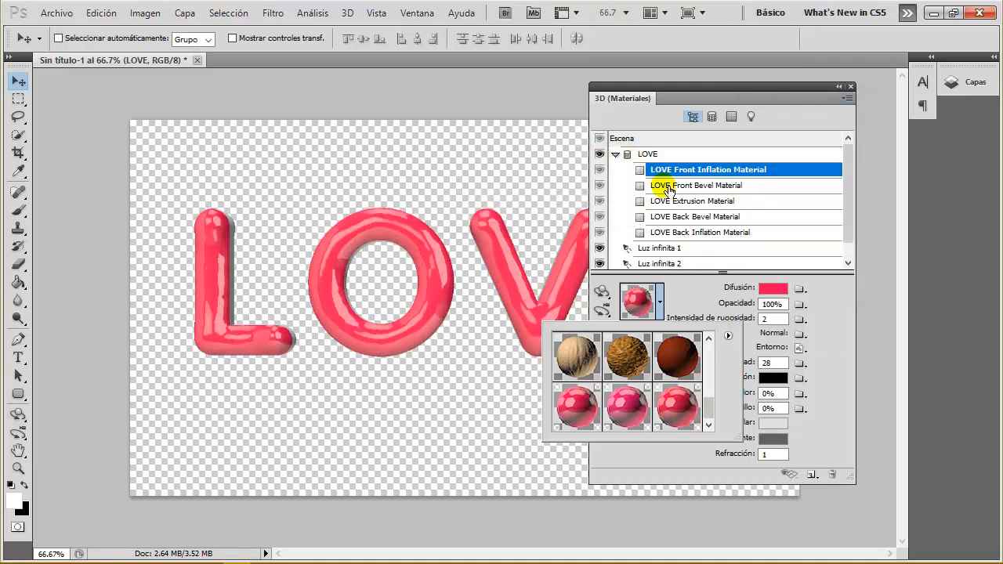
- Apply the newly saved pink glossy material preset to the LOVE Front Bevel Material
left_click(664, 186)
left_click(660, 297)
left_click(678, 403)
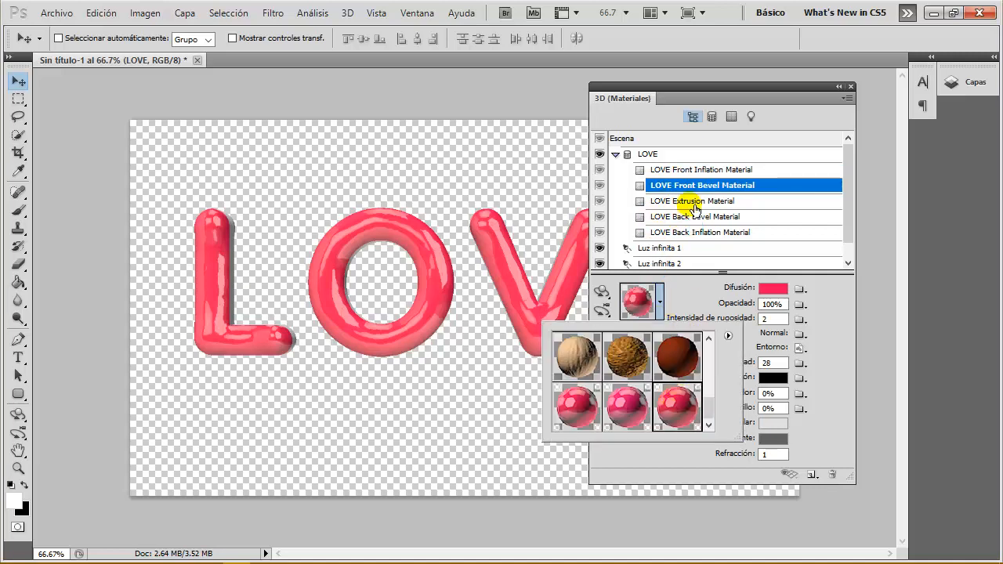
- Apply the same saved preset to the LOVE Extrusion Material and close the preset picker
left_click(695, 208)
left_click(695, 205)
left_click(660, 300)
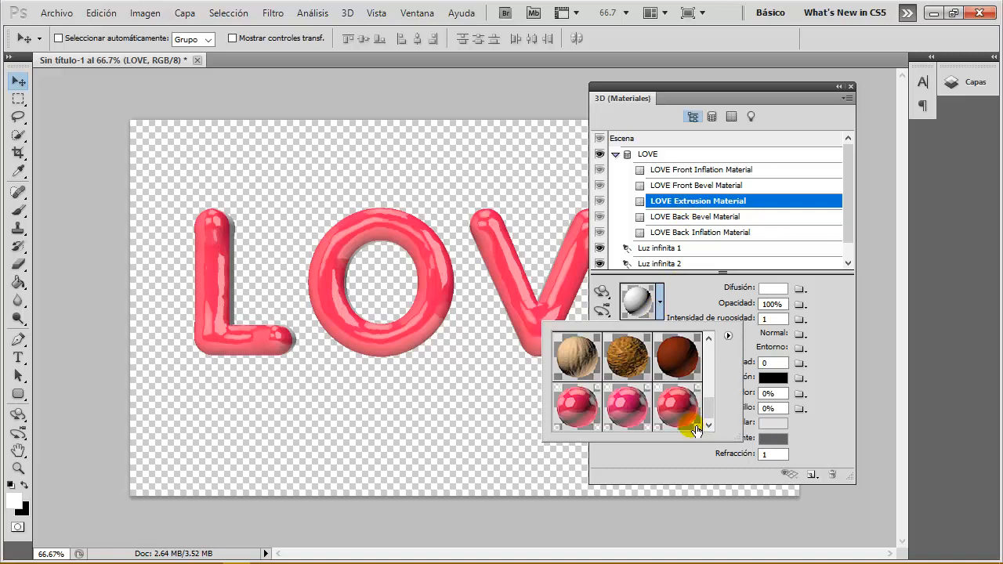
left_click(637, 390)
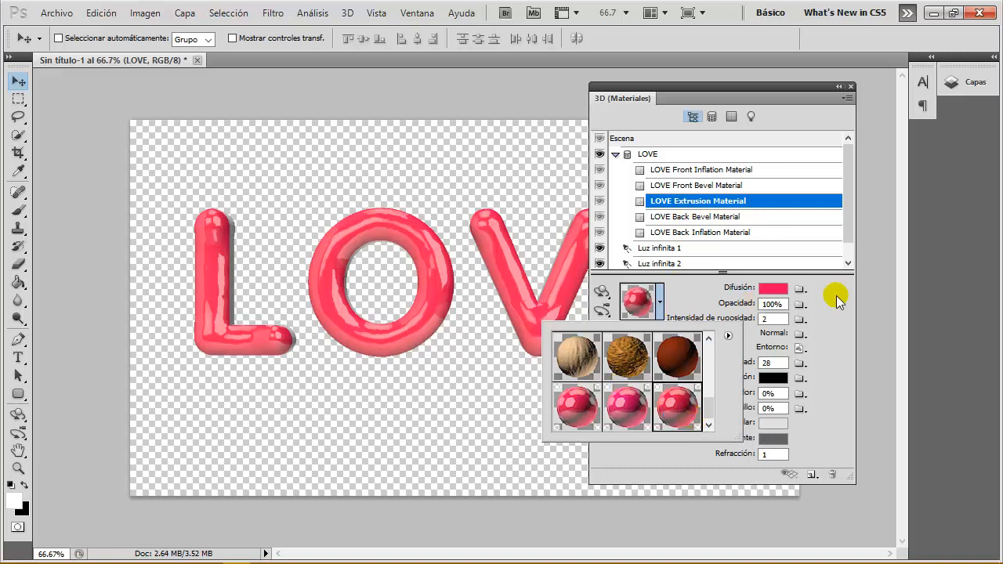
left_click(833, 298)
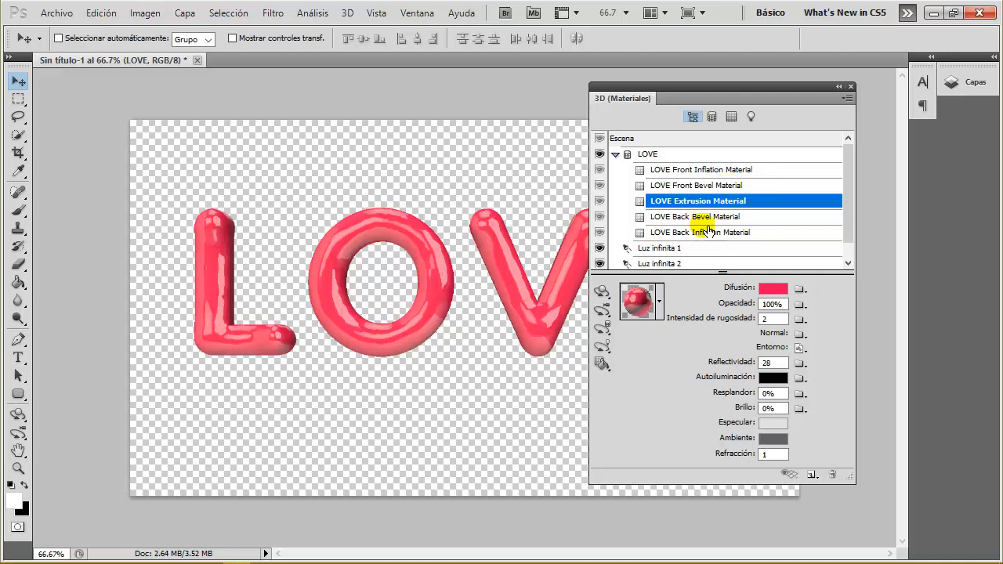
- Show the scene's render settings at full width and activate the 3D object rotate tool
left_click(633, 141)
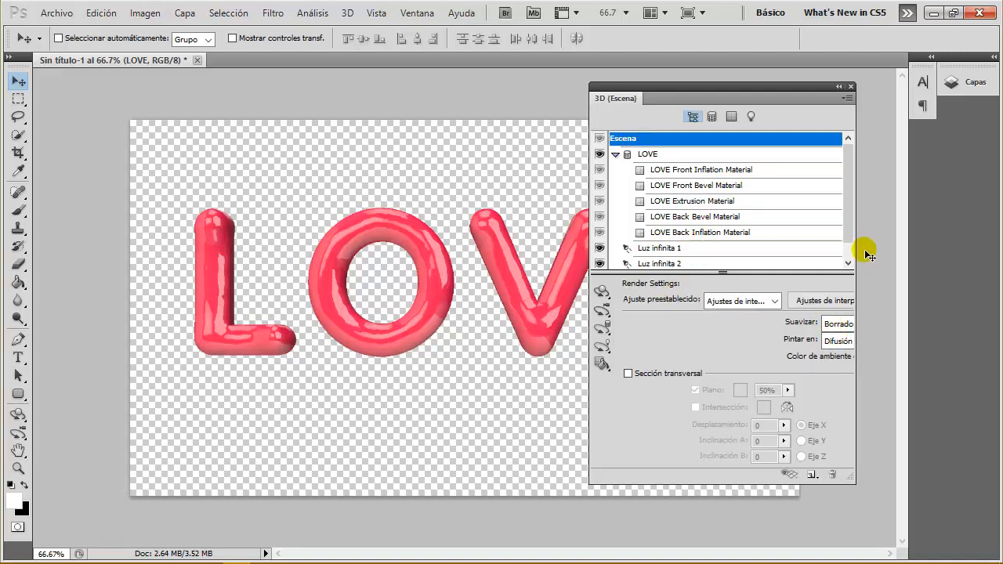
left_click_drag(862, 248, 900, 241)
left_click(18, 414)
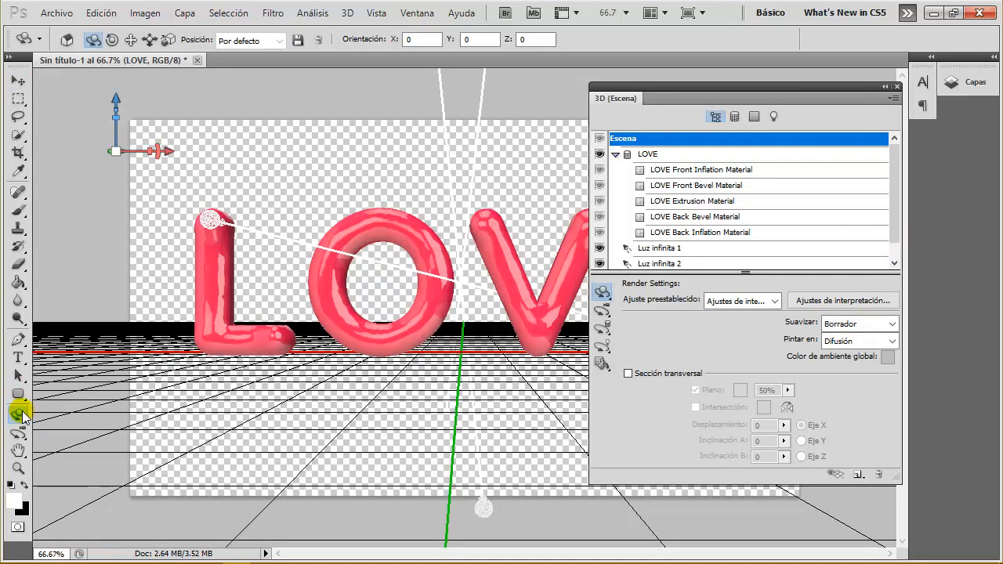
- Hide all 3D overlays on the canvas and show them all again
left_click(833, 473)
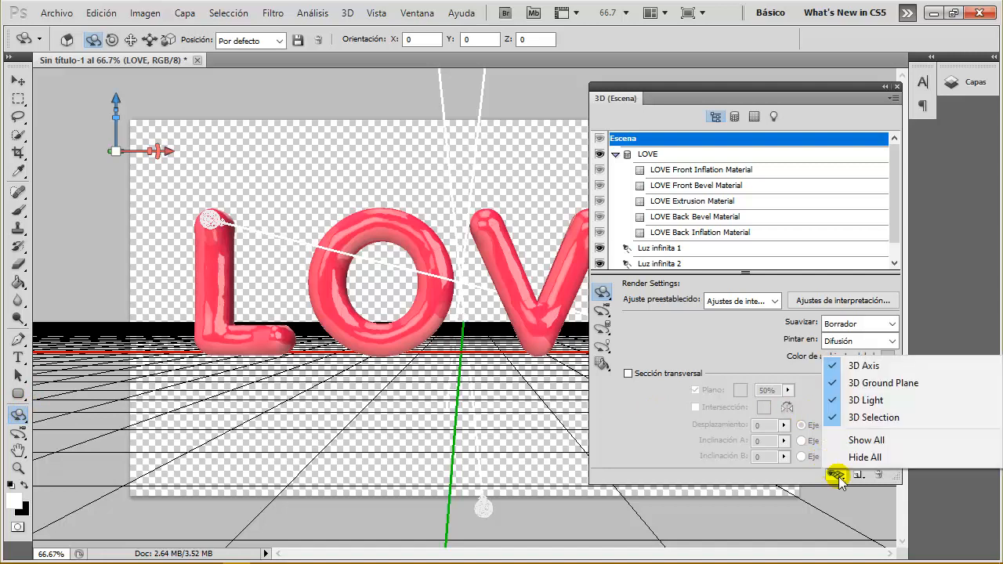
left_click(878, 440)
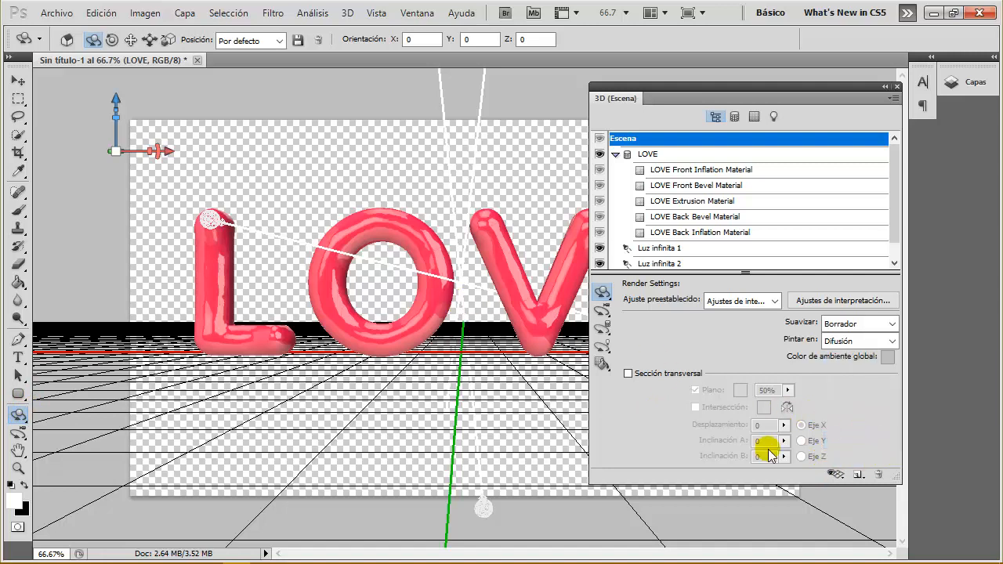
left_click(861, 477)
left_click(864, 462)
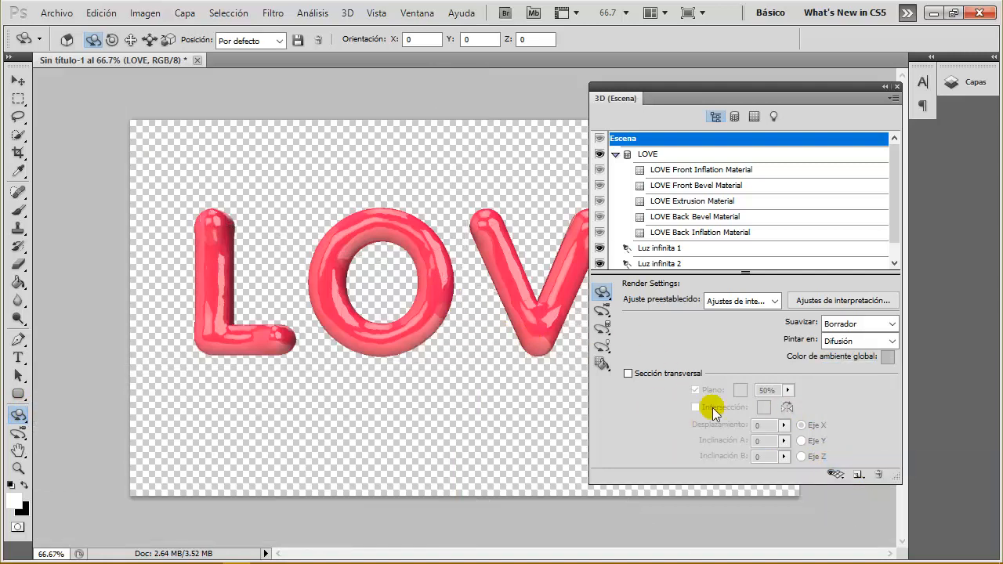
left_click(835, 474)
left_click(858, 446)
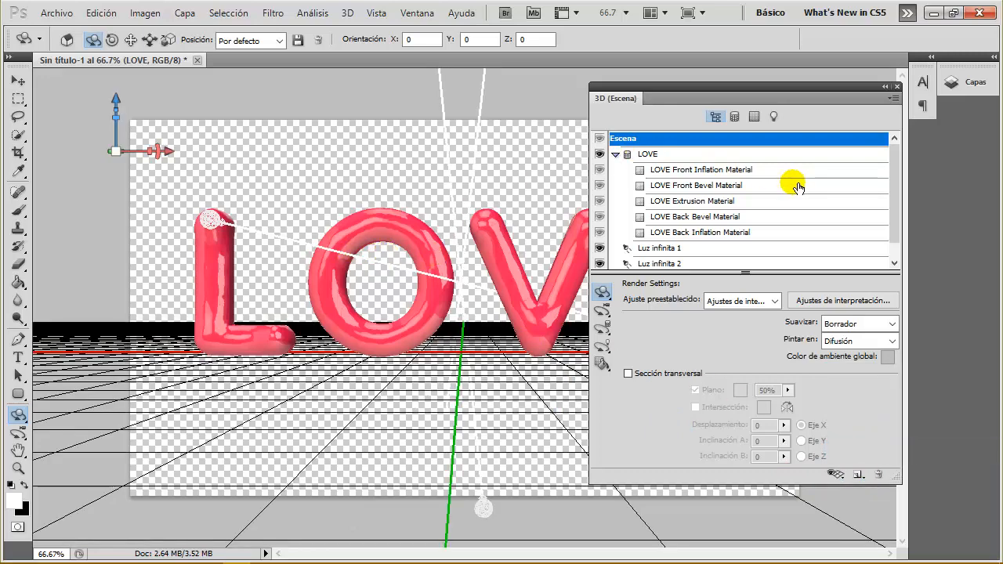
- Set the scene's anti-aliasing quality to Mejor and preview the render
left_click(685, 156)
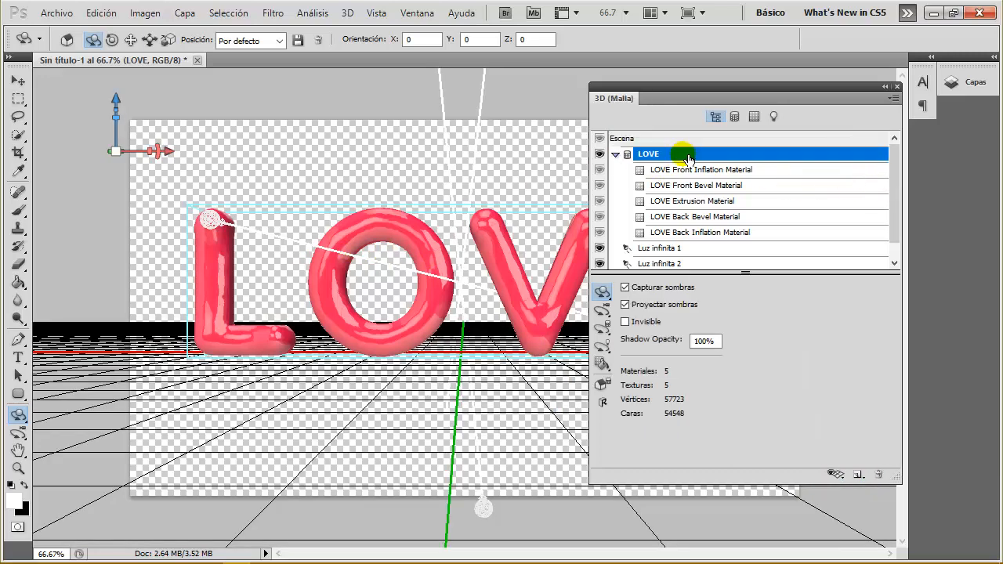
left_click(710, 138)
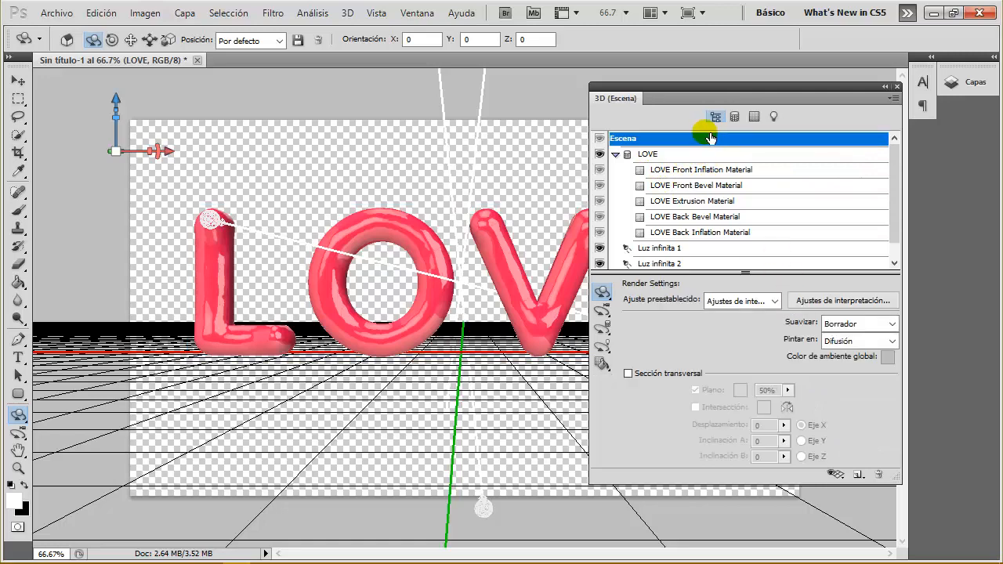
left_click(858, 324)
left_click(842, 353)
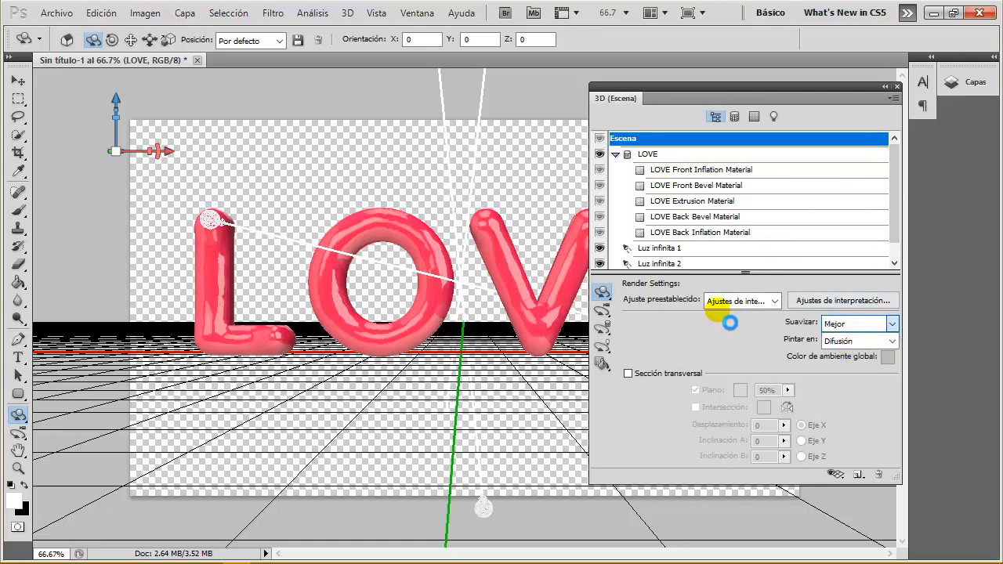
left_click(377, 253)
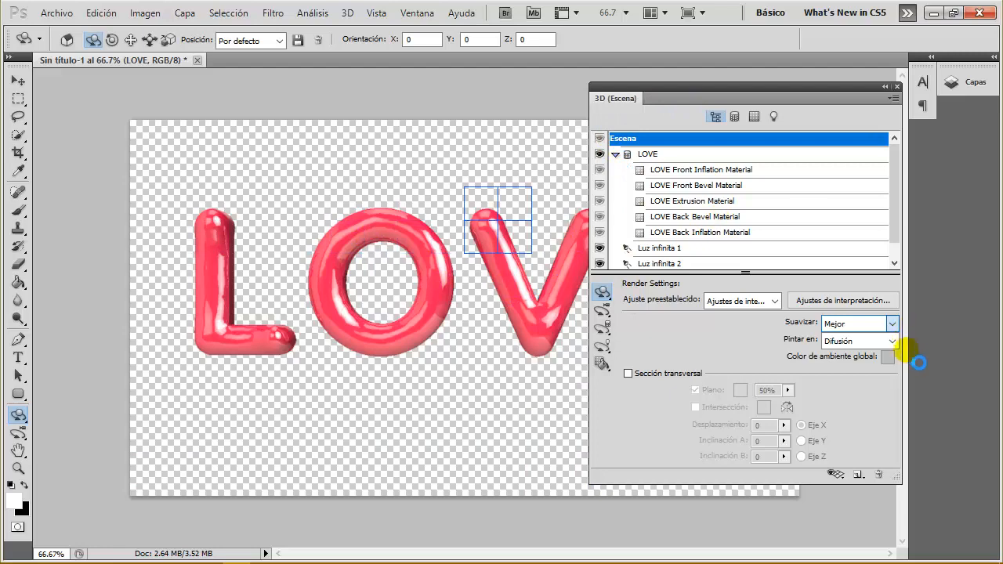
- Return the scene's anti-aliasing quality to Borrador and move the 3D settings aside to uncover the lettering
left_click(891, 325)
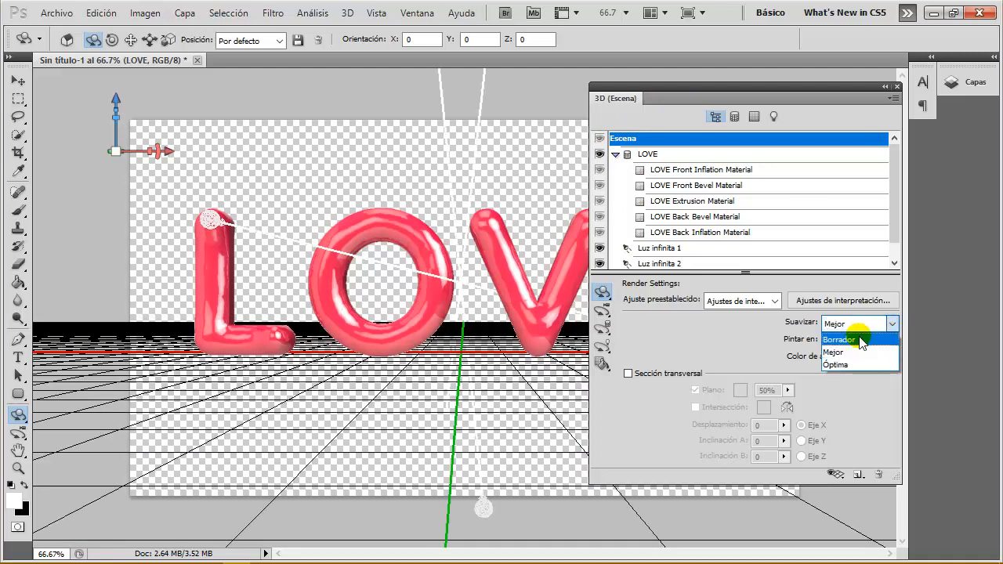
left_click(887, 338)
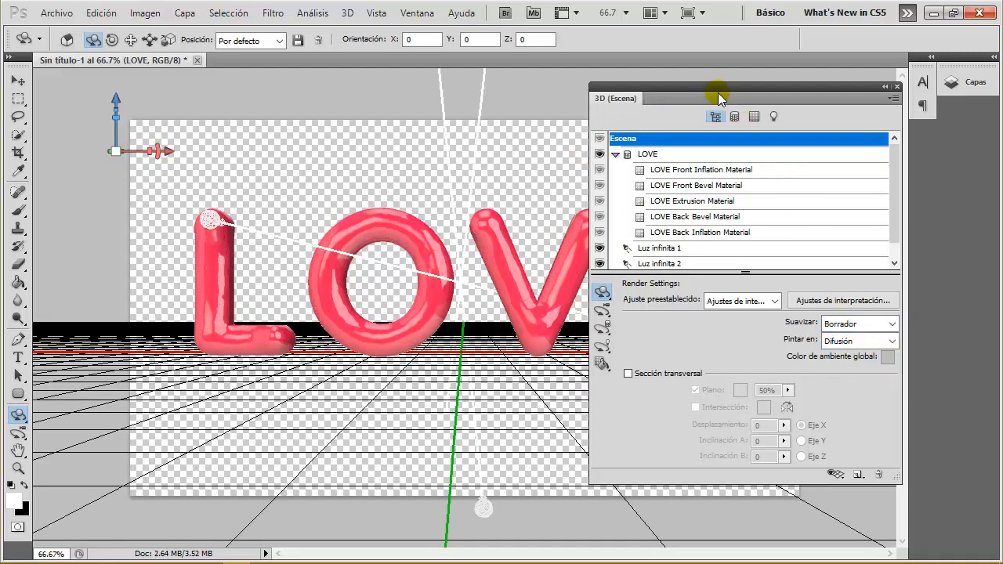
left_click_drag(719, 97, 856, 157)
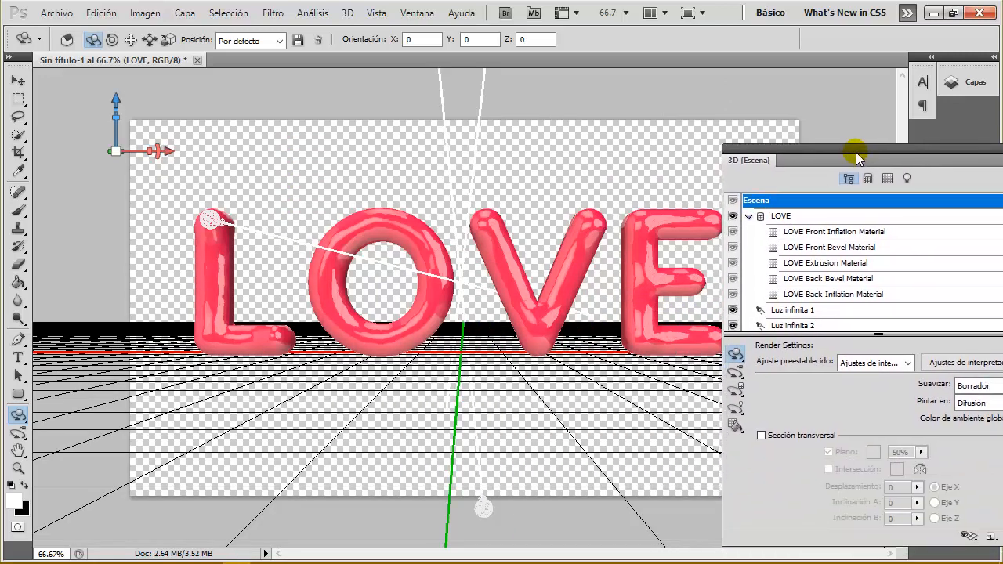
- Set the scene's anti-aliasing quality to Mejor and render the lettering, stopping the render once the letters are refined
left_click(978, 386)
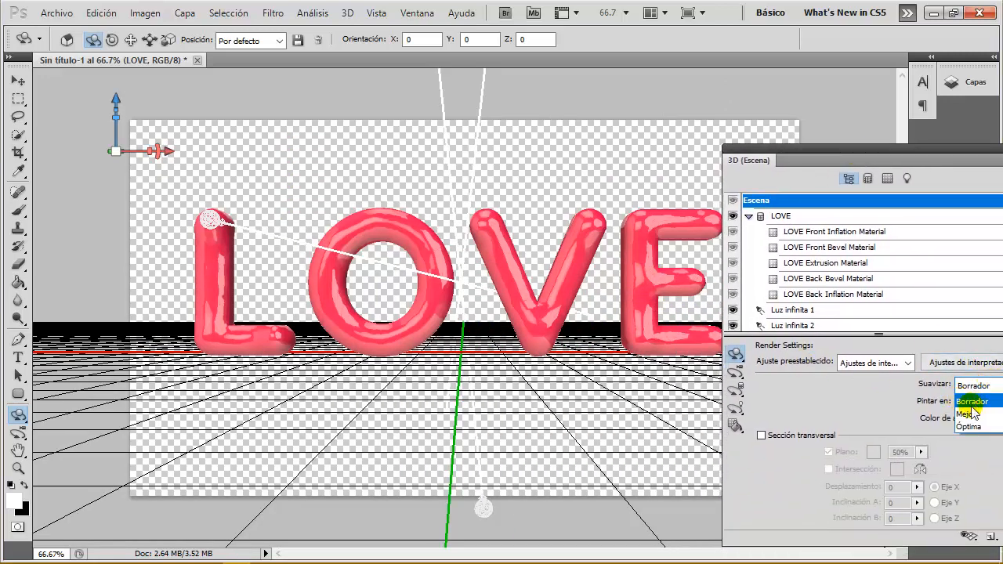
left_click(968, 413)
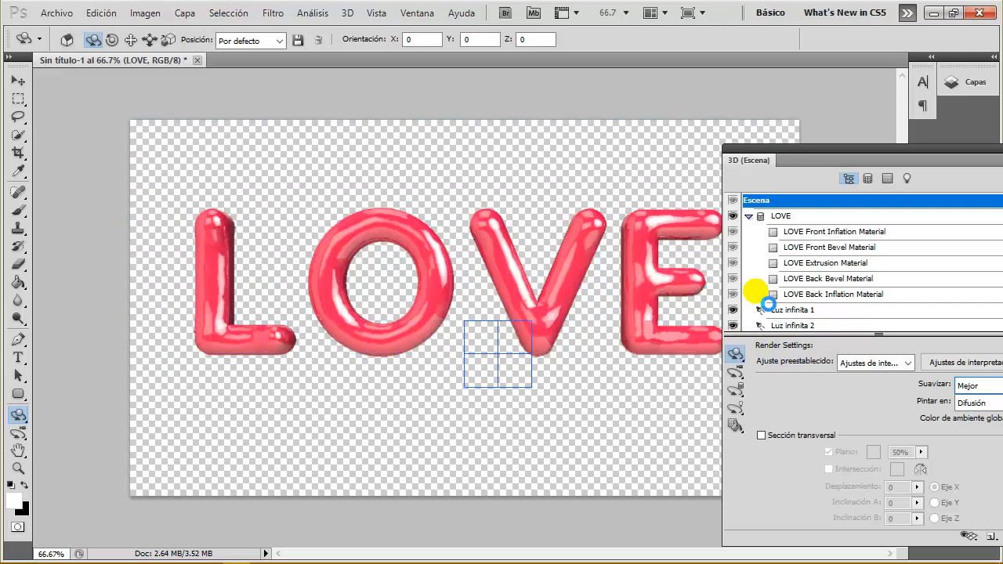
left_click(539, 296)
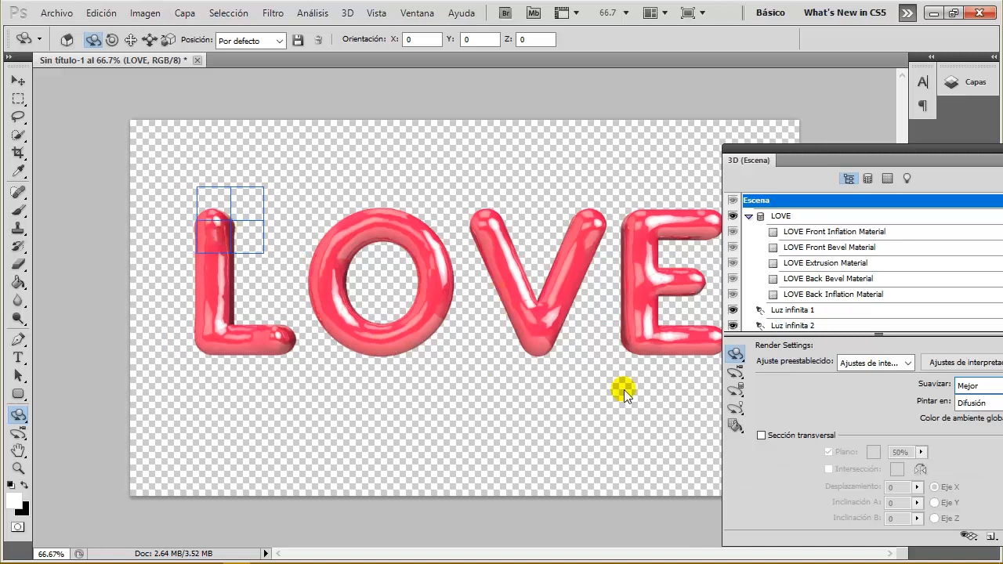
left_click(498, 419)
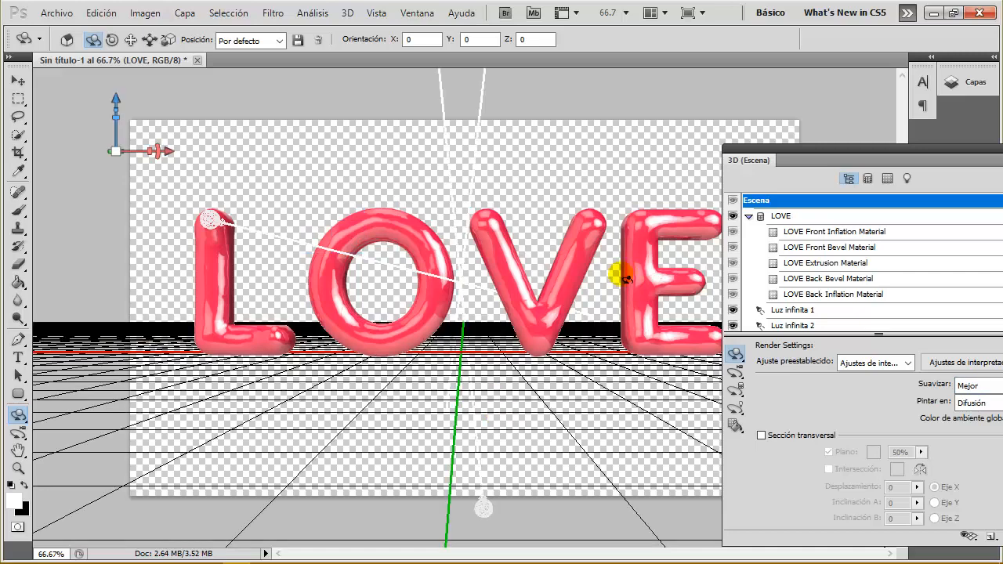
- Close the 3D settings and rasterize the LOVE 3D layer
left_click_drag(931, 146, 541, 148)
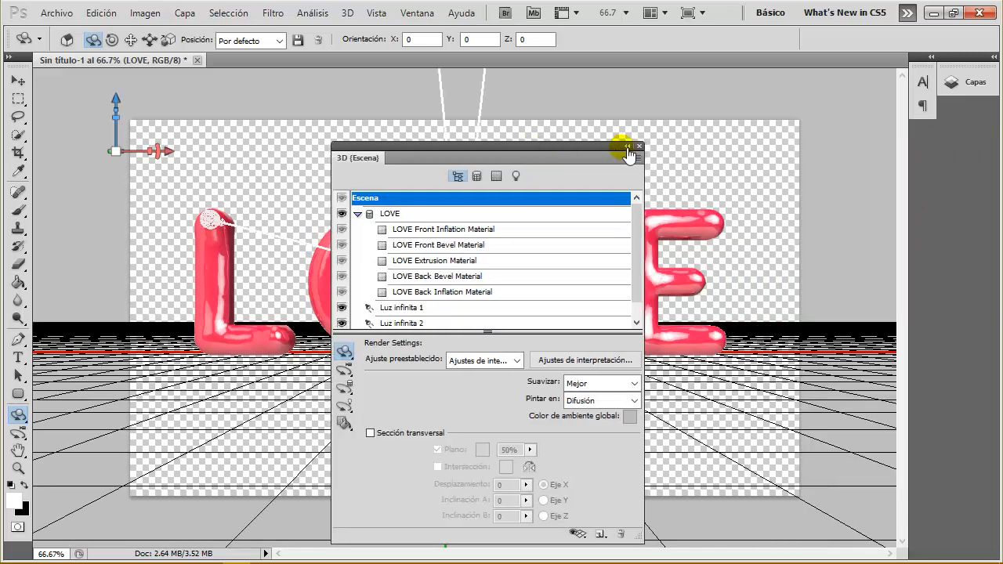
left_click(638, 148)
left_click(989, 58)
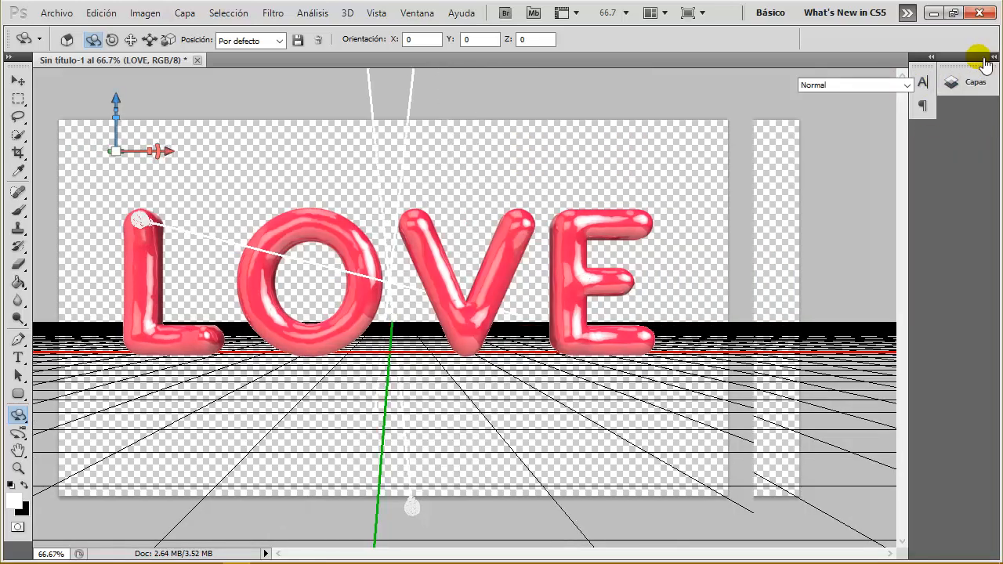
right_click(927, 129)
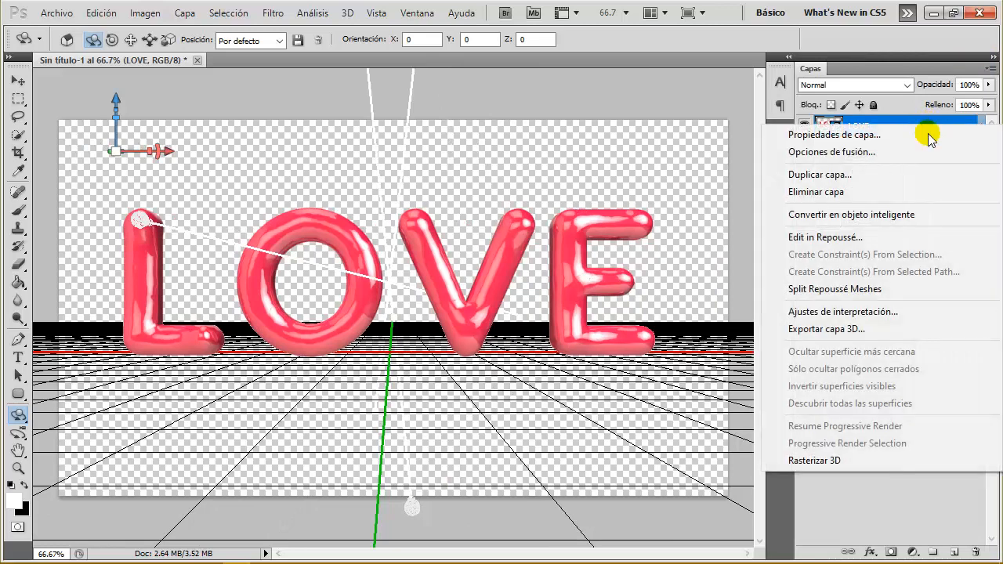
left_click(830, 461)
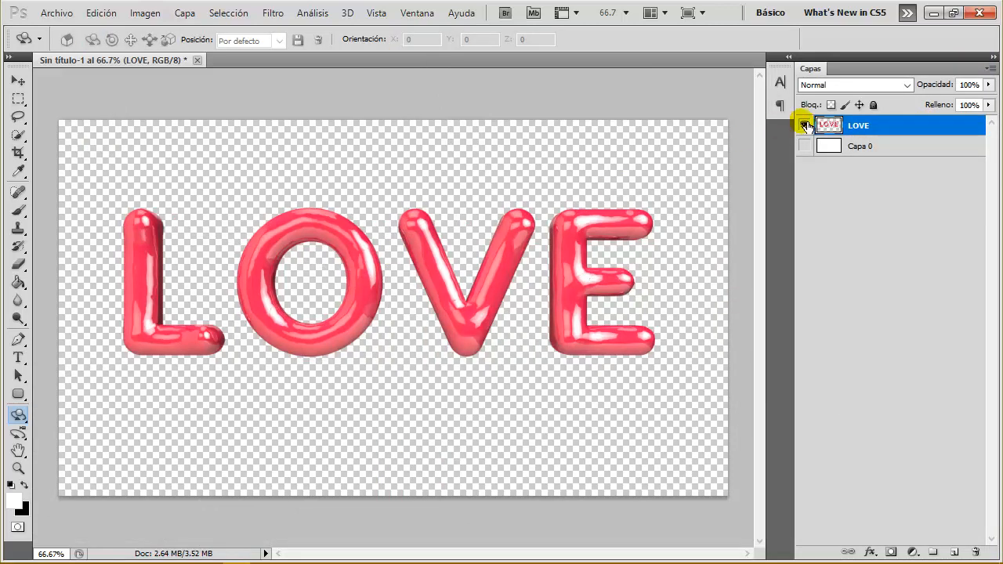
- Rename the white layer Capa 0 as FONDO and make it visible
left_click(18, 468)
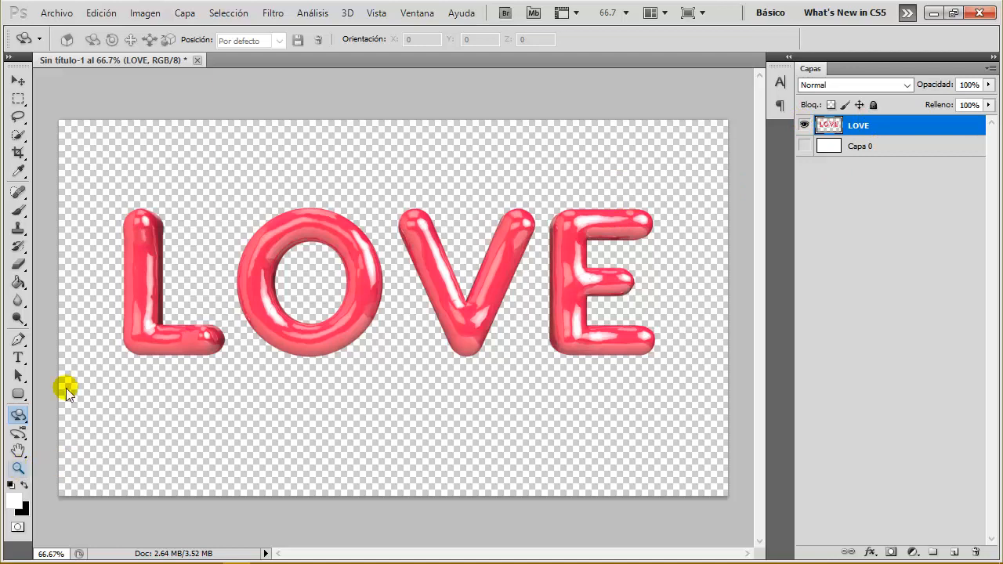
left_click(368, 37)
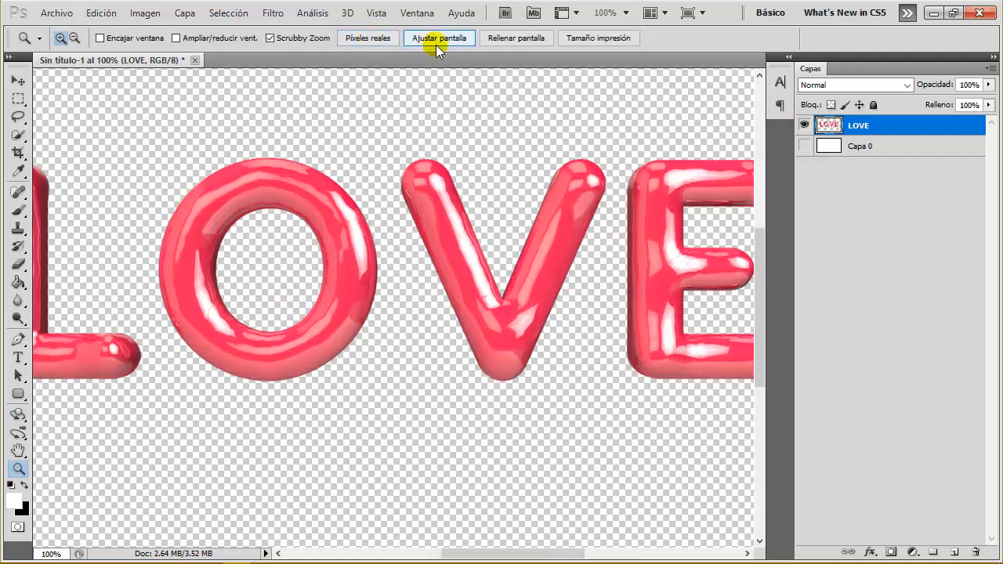
left_click(535, 40)
double_click(862, 147)
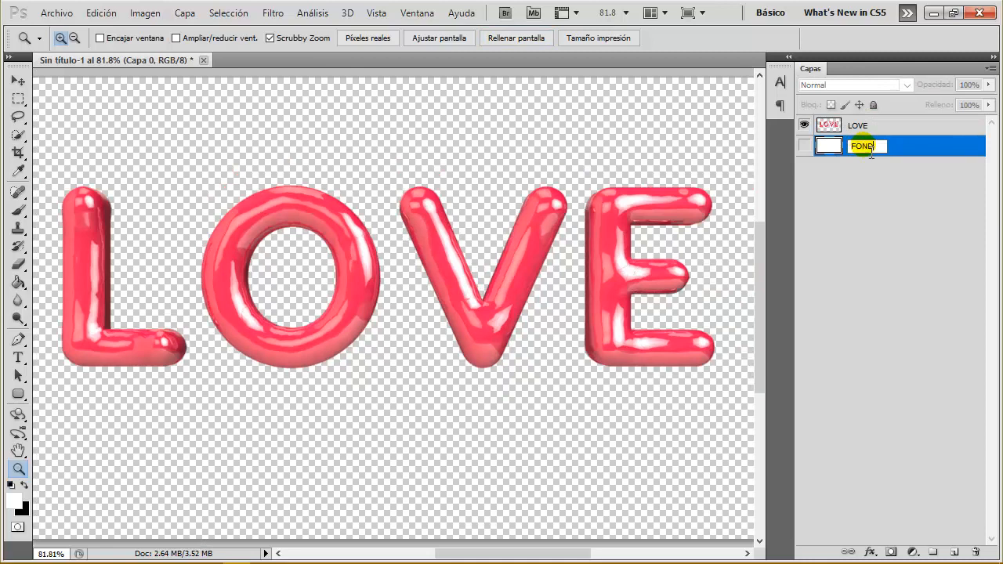
left_click(935, 146)
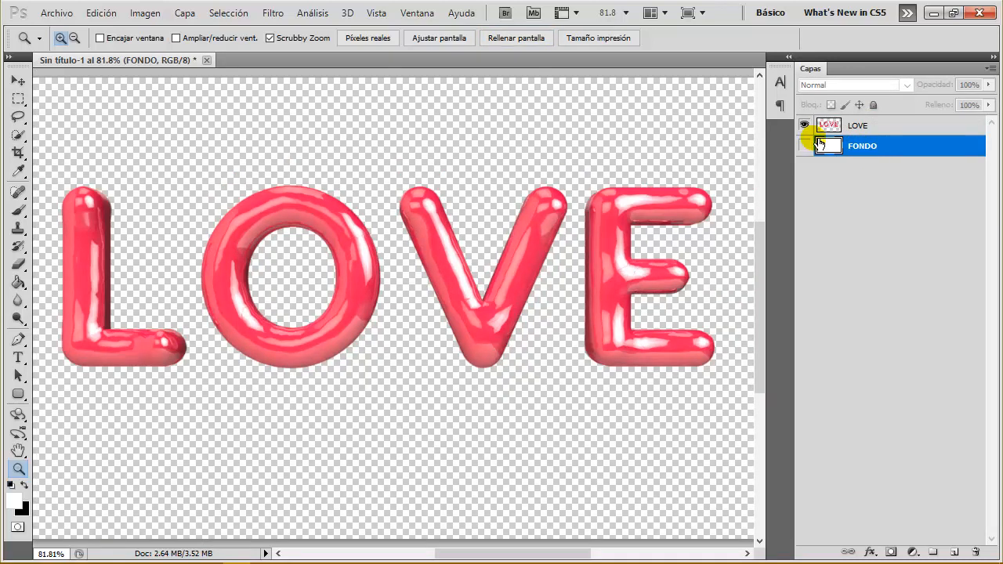
left_click(804, 145)
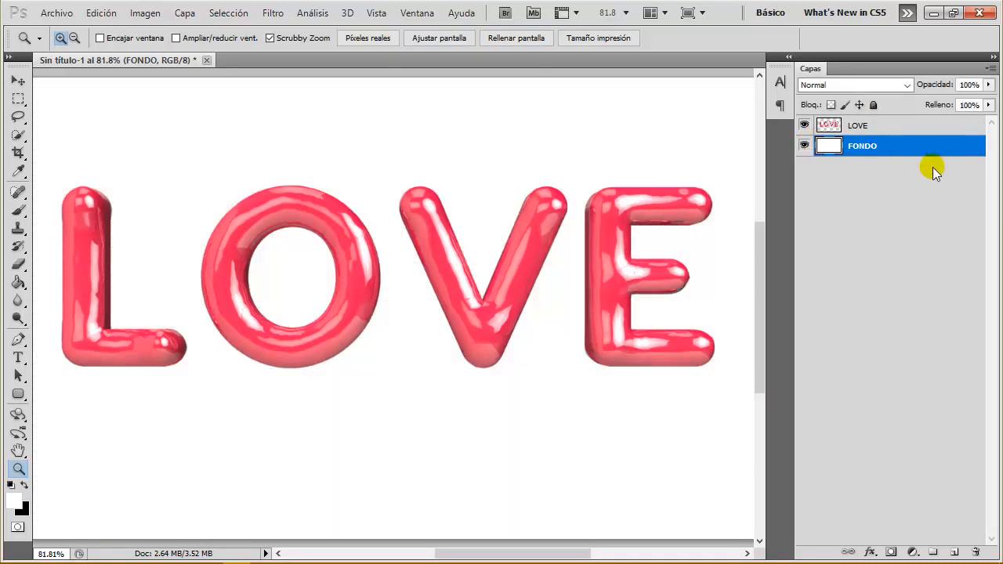
- Open the FONDO layer's blending options and enable a gradient overlay
left_click(468, 41)
right_click(940, 146)
left_click(801, 157)
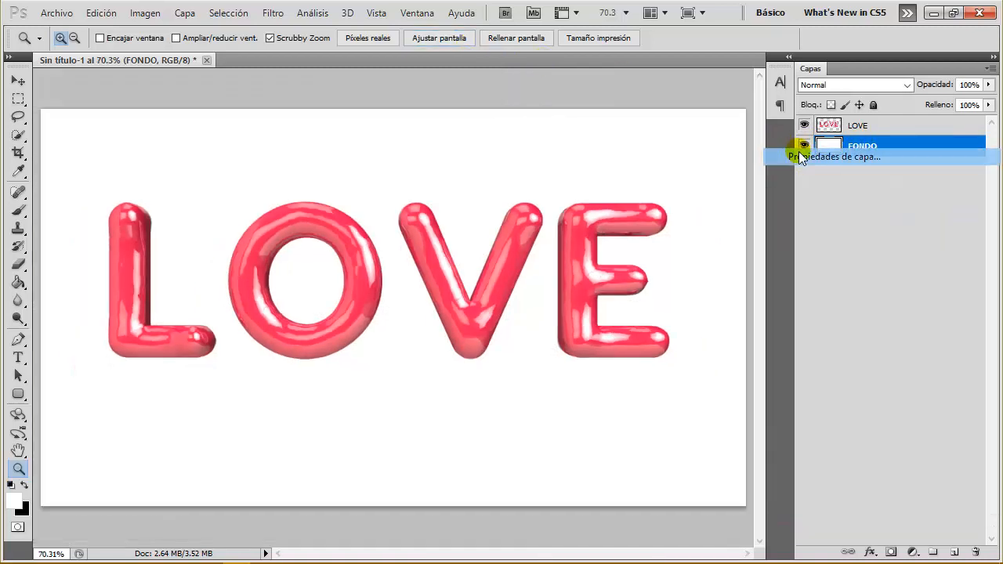
left_click(647, 160)
right_click(940, 149)
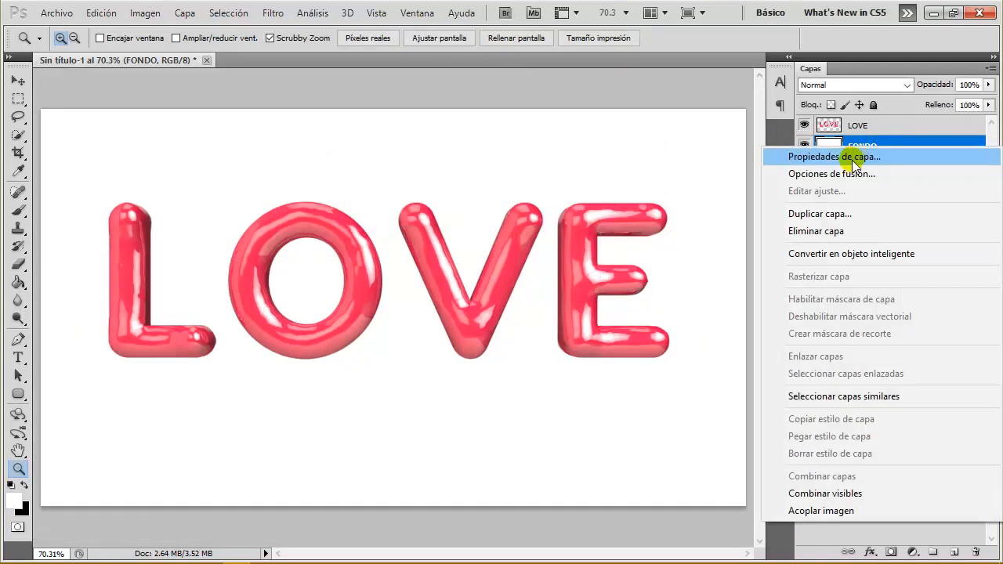
left_click(828, 168)
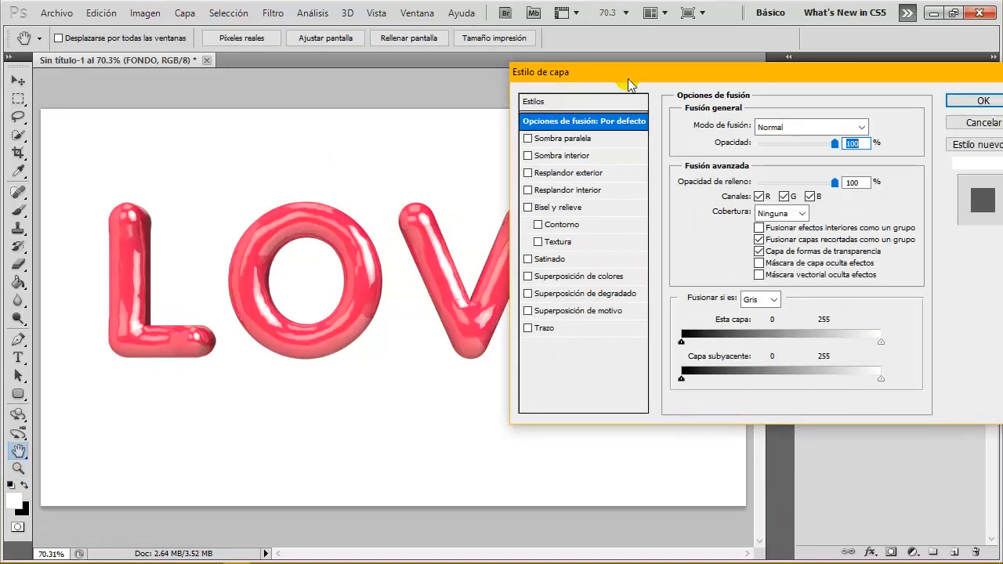
left_click_drag(628, 78, 632, 115)
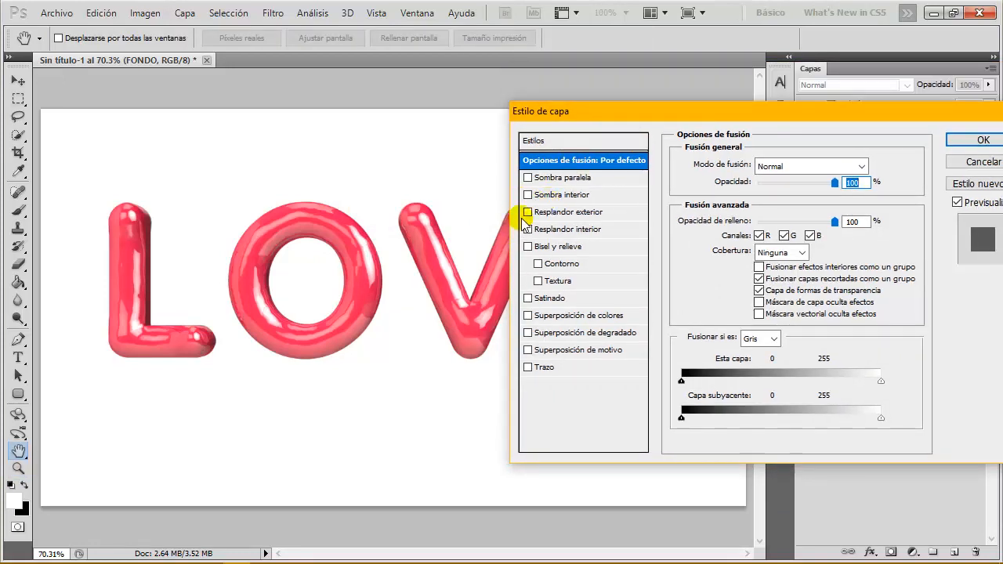
left_click(571, 332)
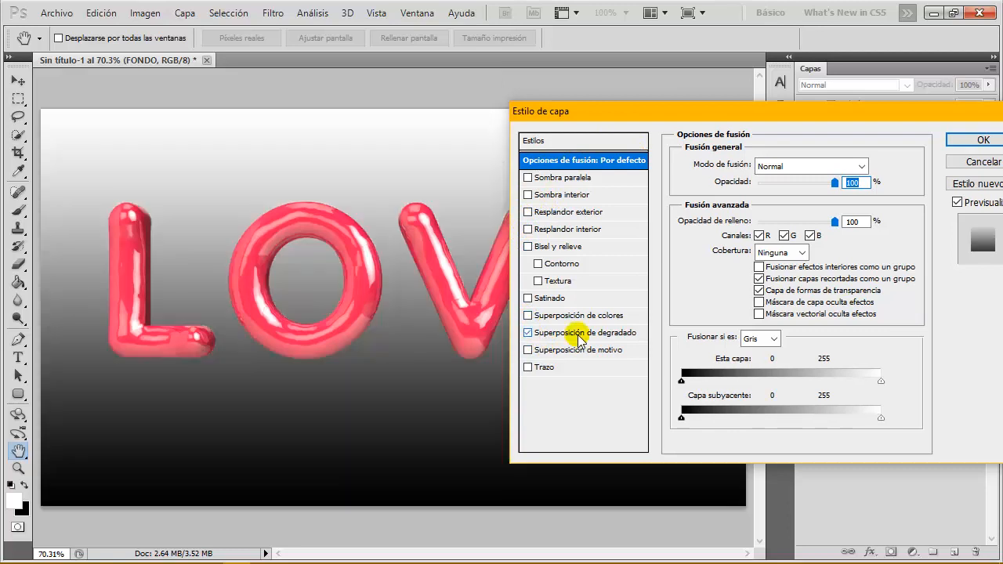
- Make the gradient overlay radial and inverted, with an angle of 24° and a scale of 120%
left_click(786, 219)
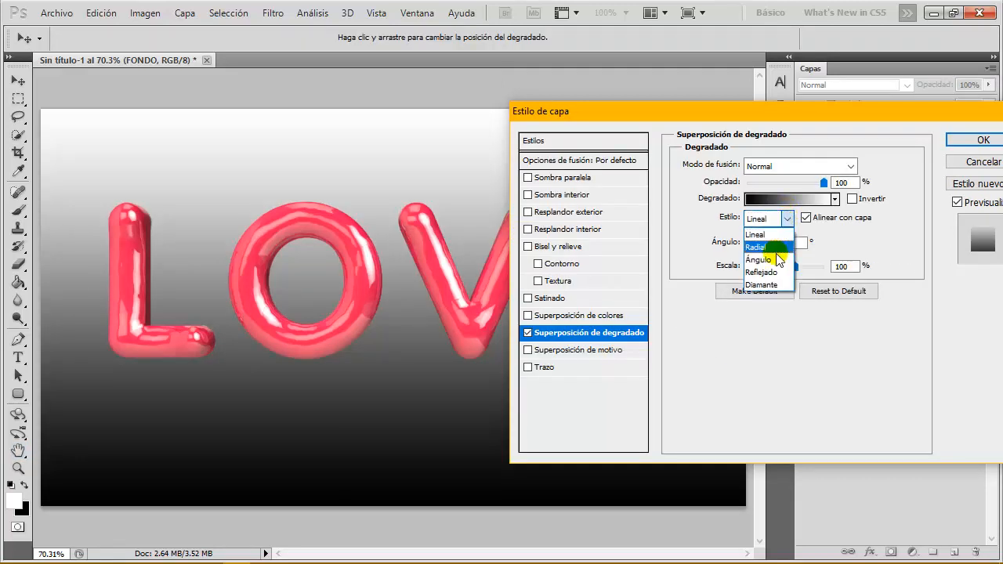
left_click(764, 240)
left_click(851, 199)
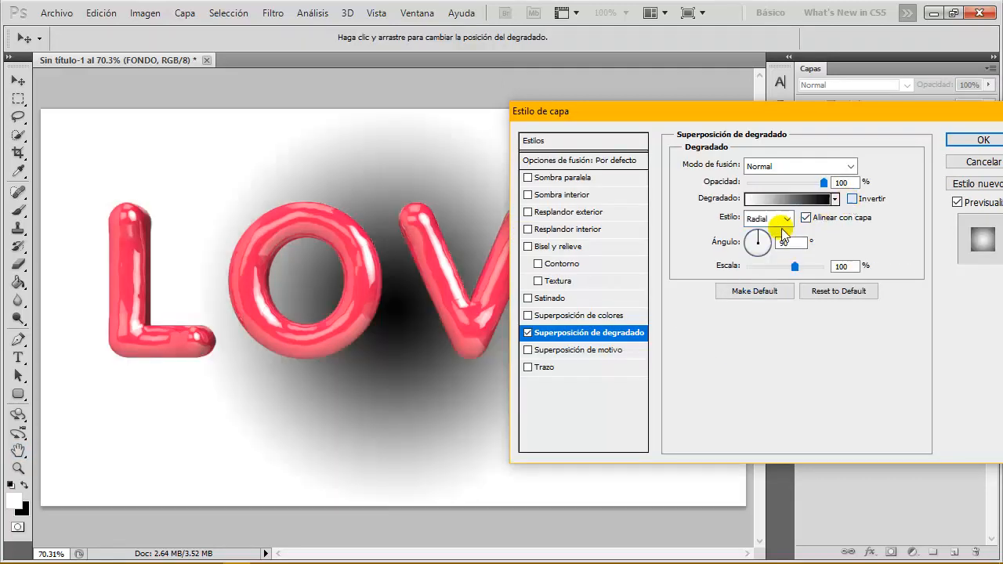
left_click_drag(751, 242, 775, 235)
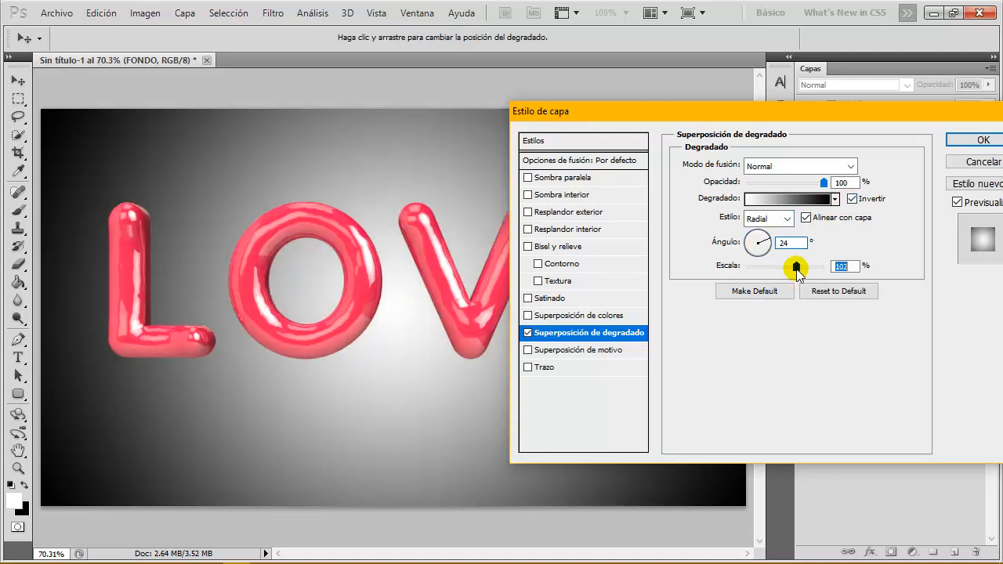
left_click_drag(800, 270, 806, 270)
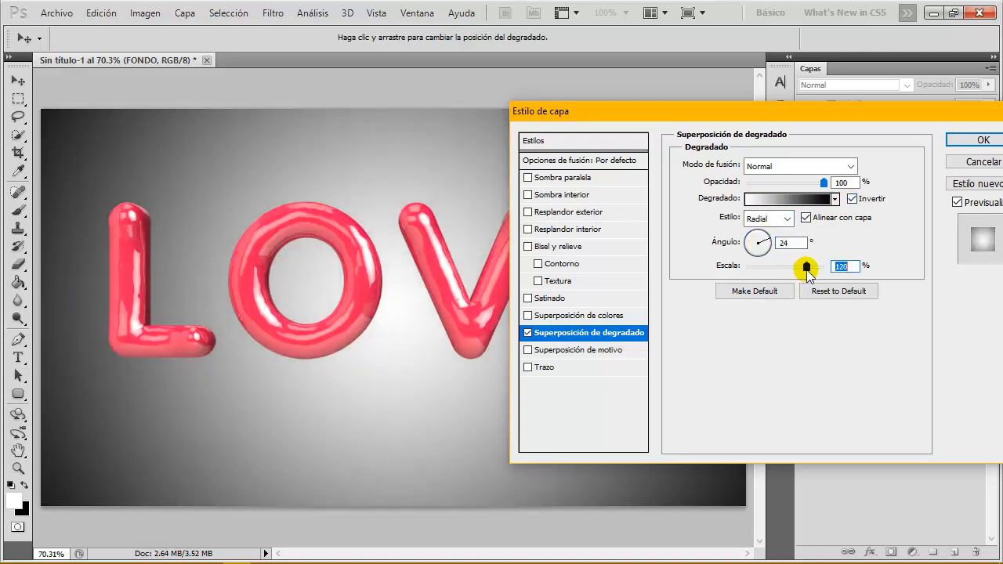
- Change the overlay gradient's black color stop to the blue-violet 3b00b3
left_click(764, 205)
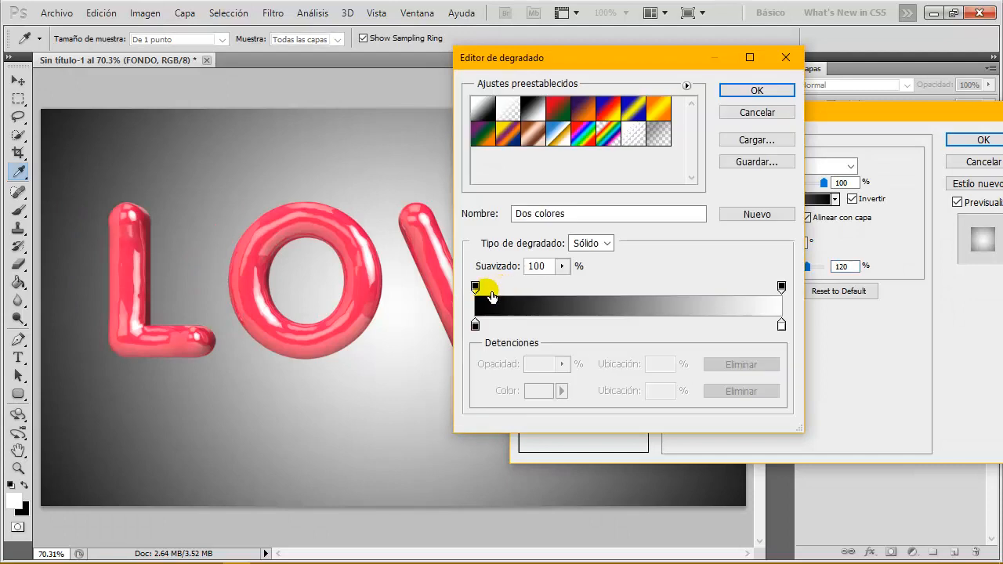
double_click(474, 325)
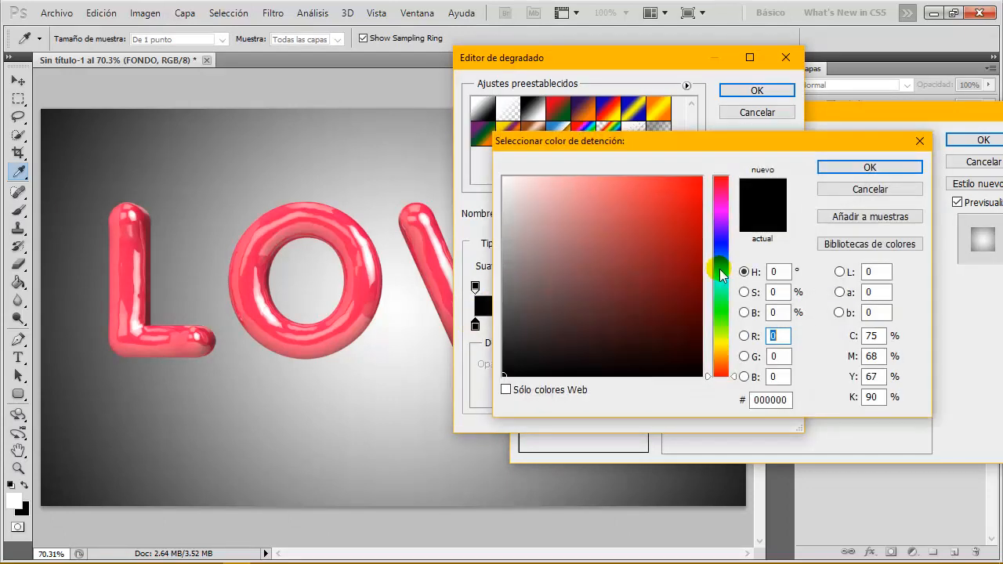
left_click(720, 222)
left_click(702, 233)
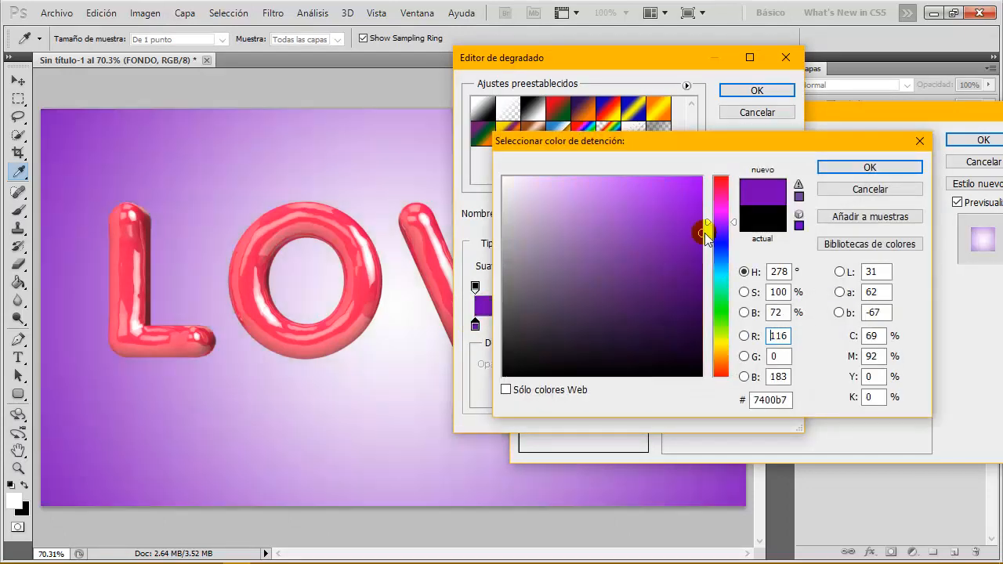
left_click_drag(725, 223, 720, 228)
left_click(695, 212)
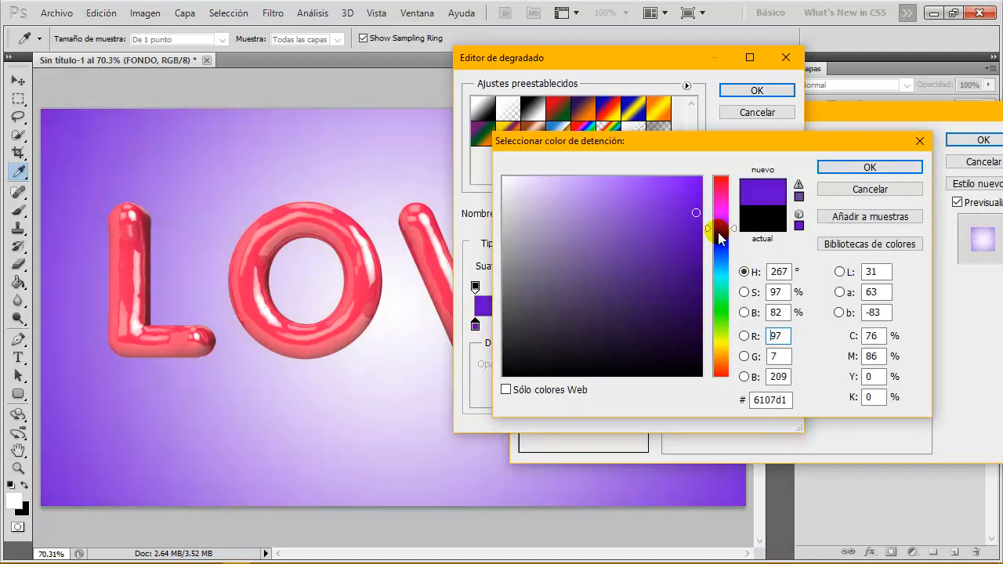
mouse_move(696, 231)
left_mouse_down()
mouse_move(703, 224)
mouse_move(713, 240)
left_mouse_up()
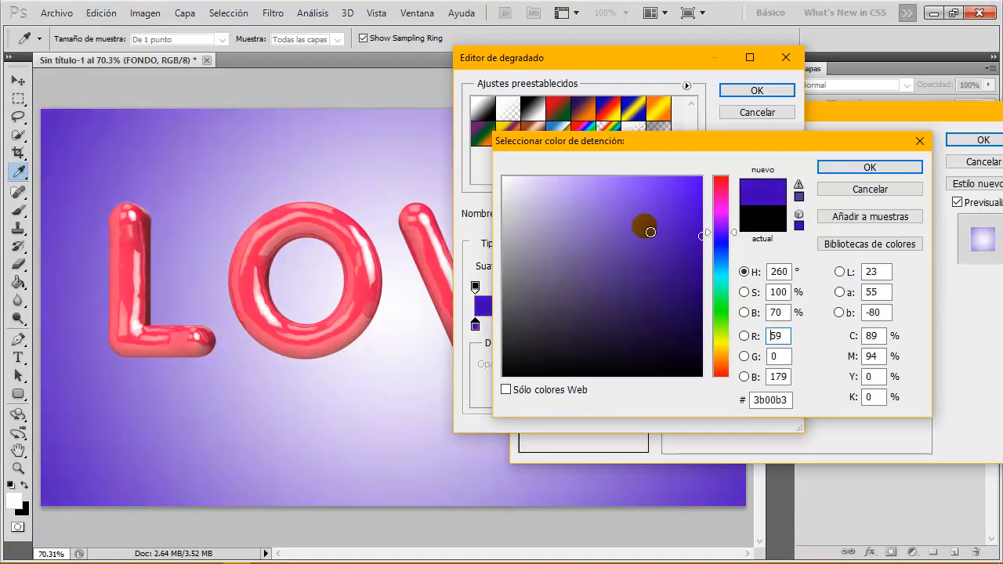
double_click(770, 400)
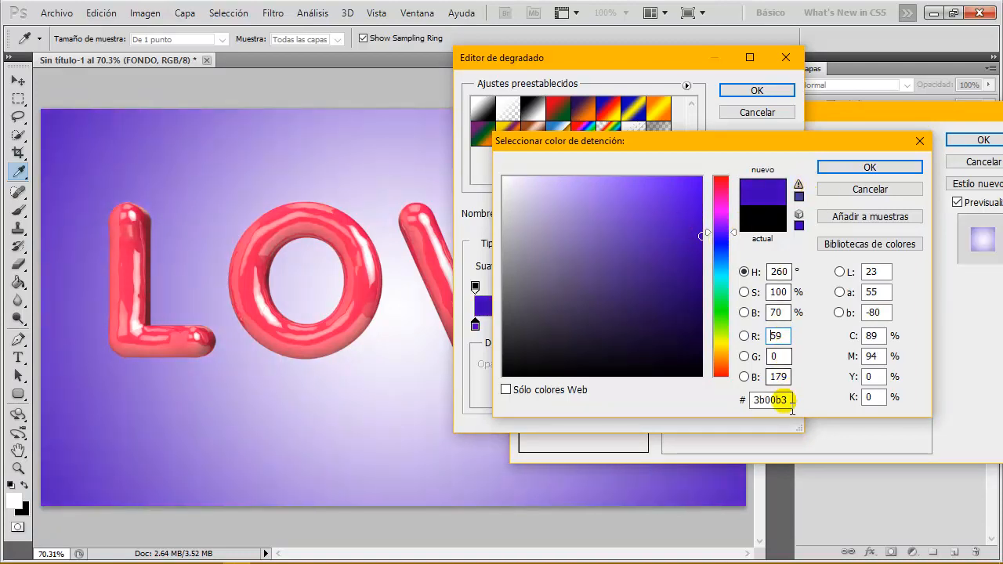
left_click(848, 167)
- Change the gradient's white color stop to light blue 57d9ff and apply the layer style to FONDO
double_click(781, 325)
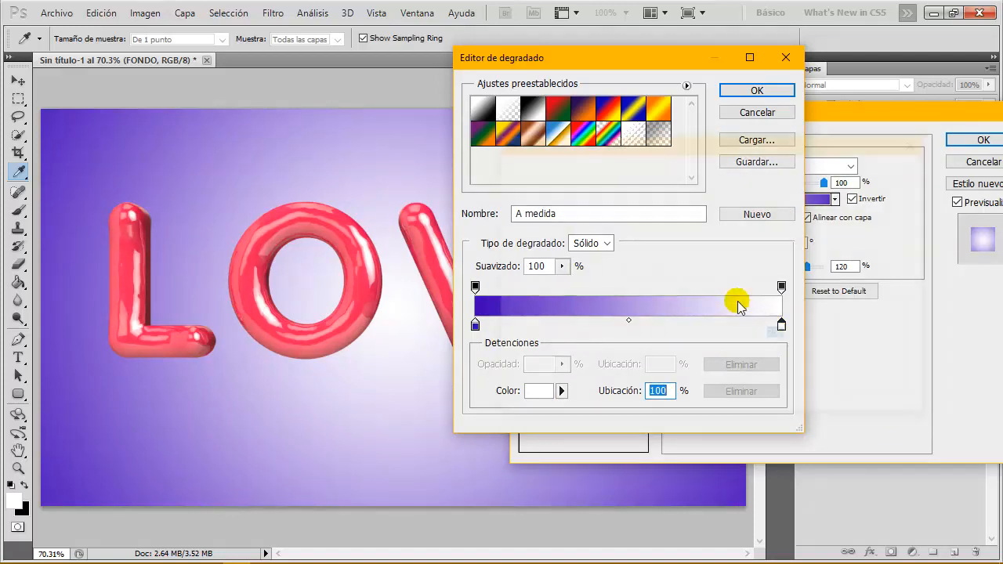
left_click(720, 268)
left_click_drag(672, 208, 661, 188)
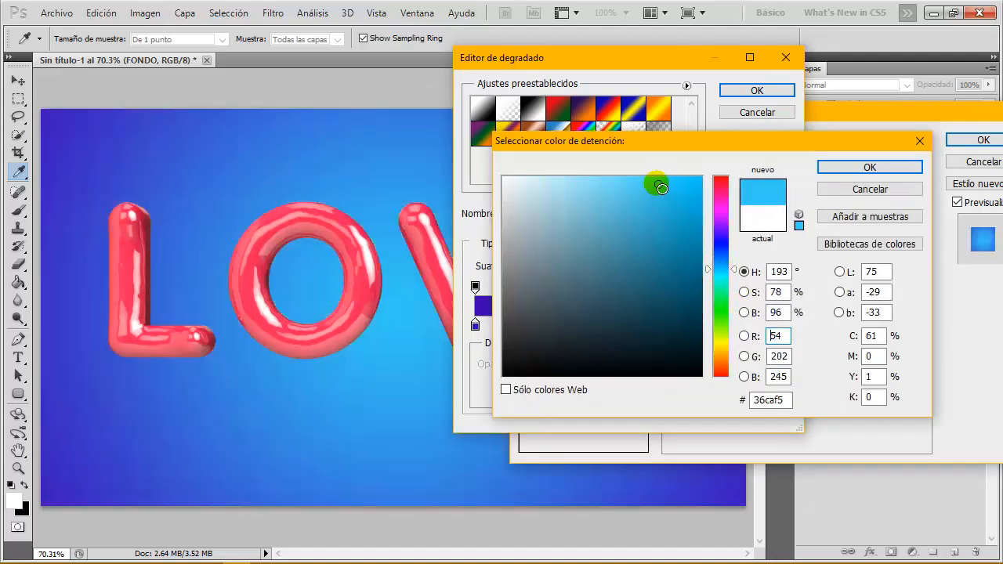
left_click(639, 182)
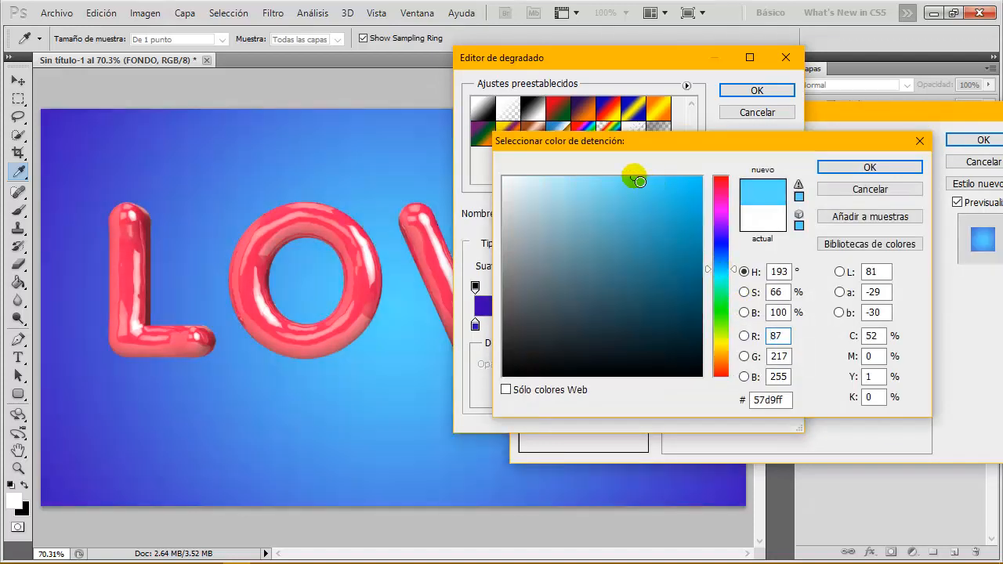
left_click_drag(788, 400, 755, 401)
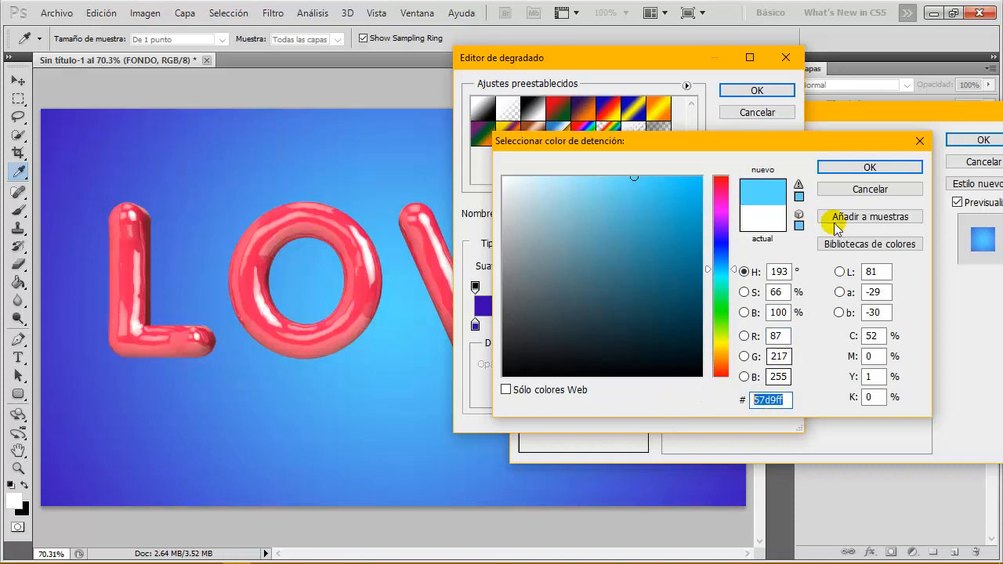
left_click(868, 167)
left_click(757, 92)
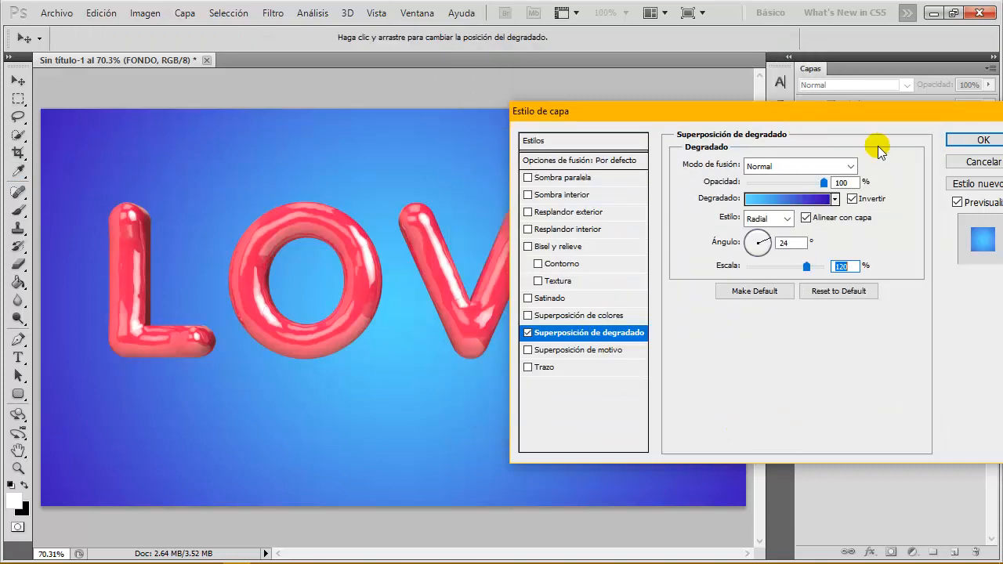
left_click(984, 141)
key("z")
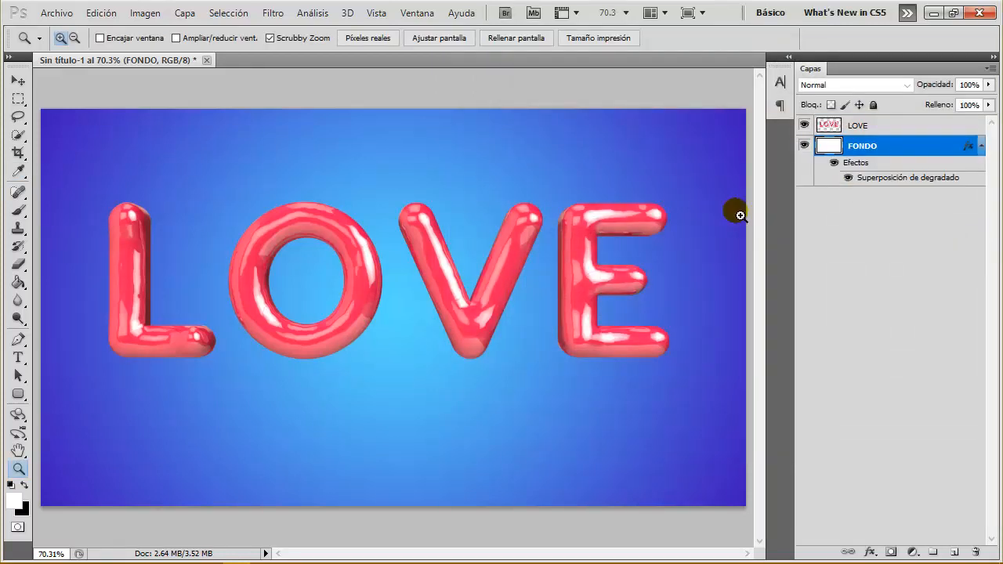
- Add a drop shadow to the LOVE layer with a distance of 21 px and a size of 24 px
right_click(909, 126)
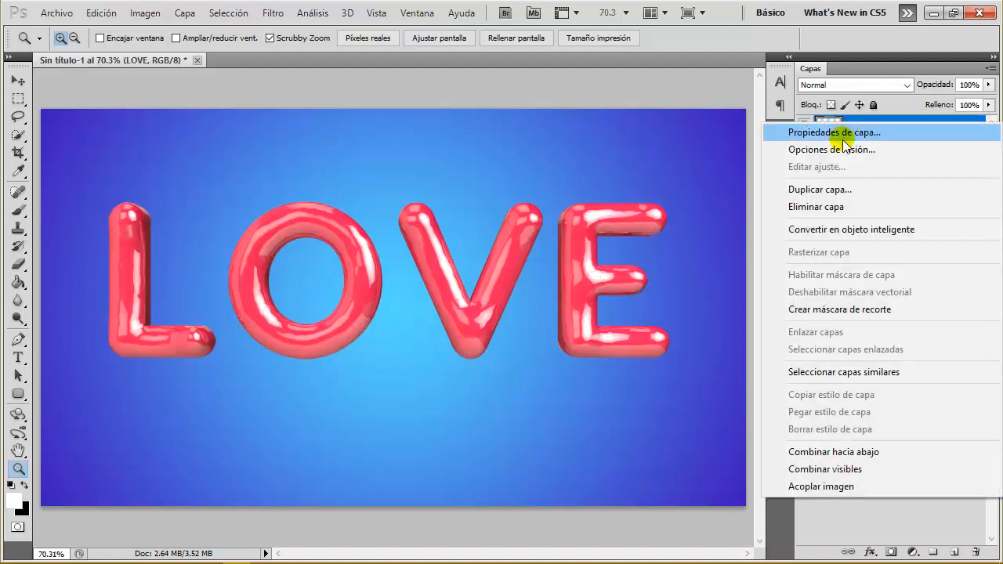
key("Escape")
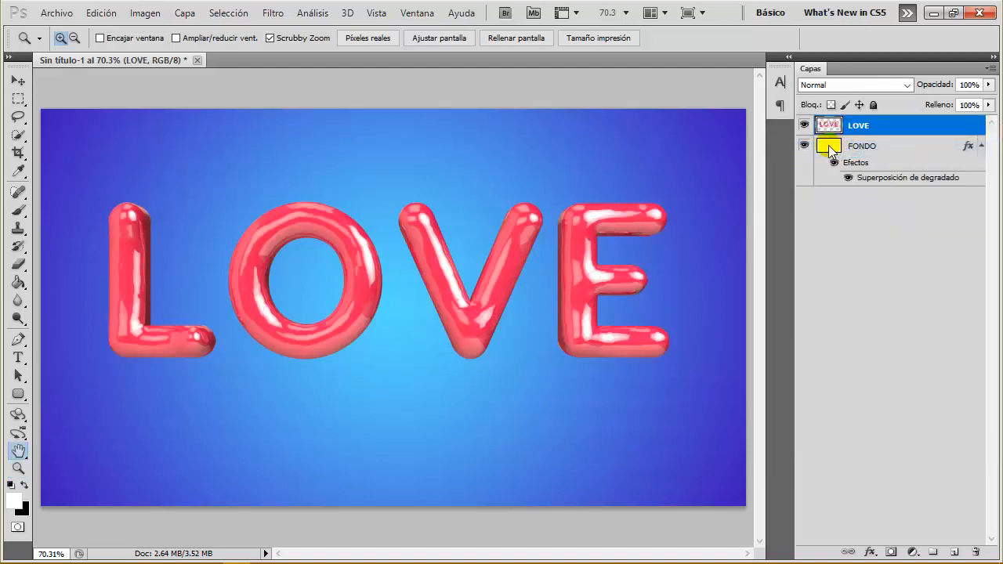
double_click(828, 145)
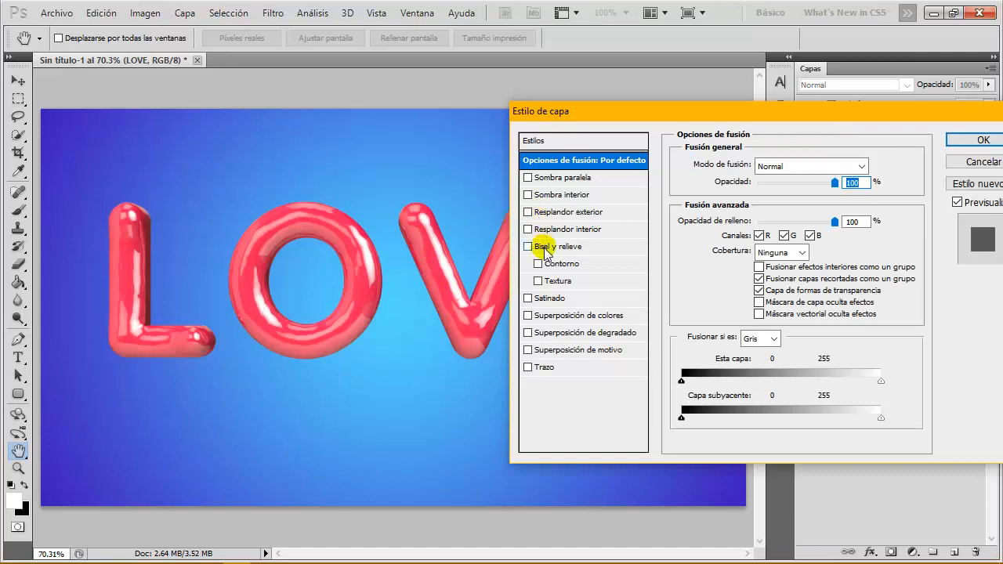
left_click(528, 177)
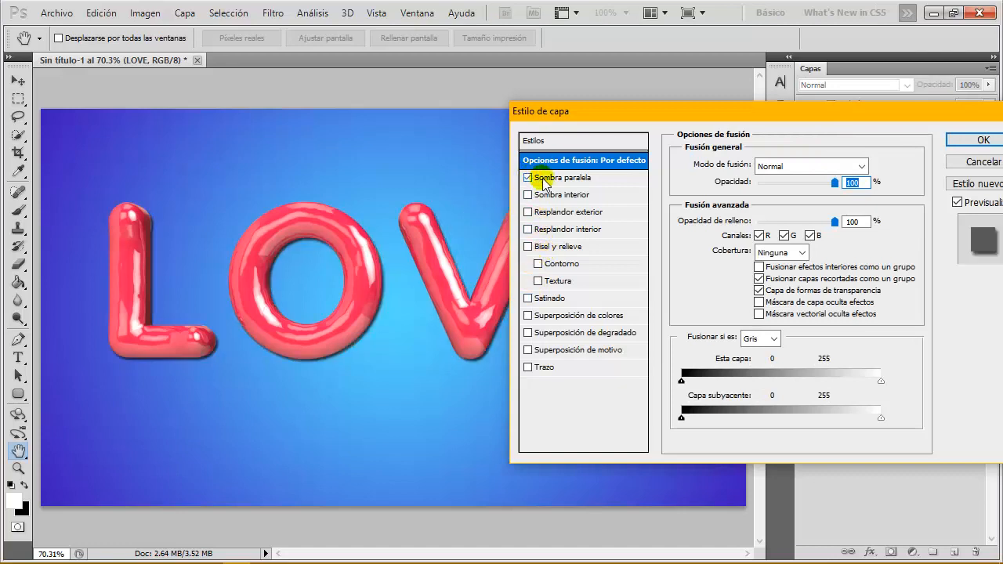
left_click(548, 178)
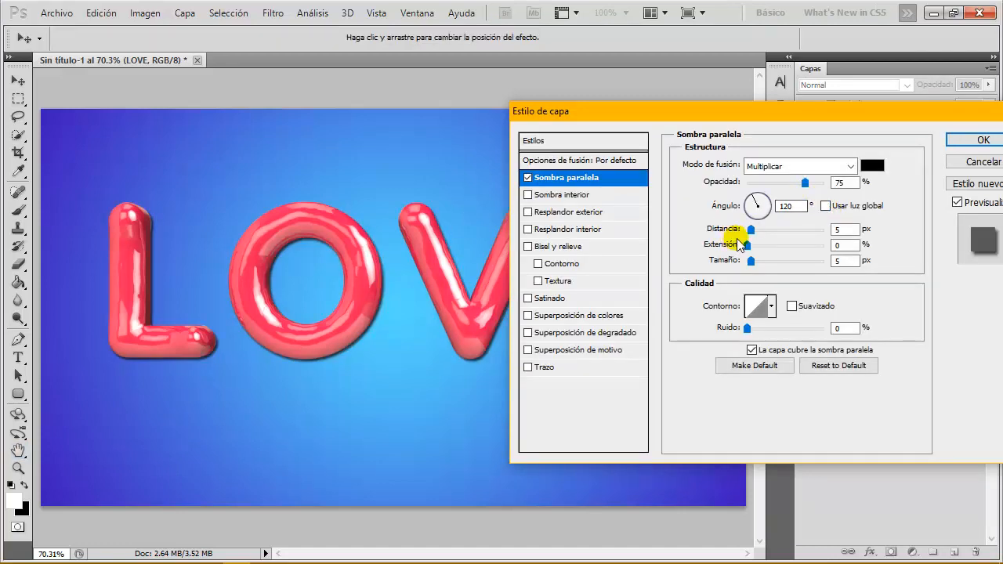
mouse_move(750, 229)
left_mouse_down()
mouse_move(759, 251)
mouse_move(769, 231)
left_mouse_up()
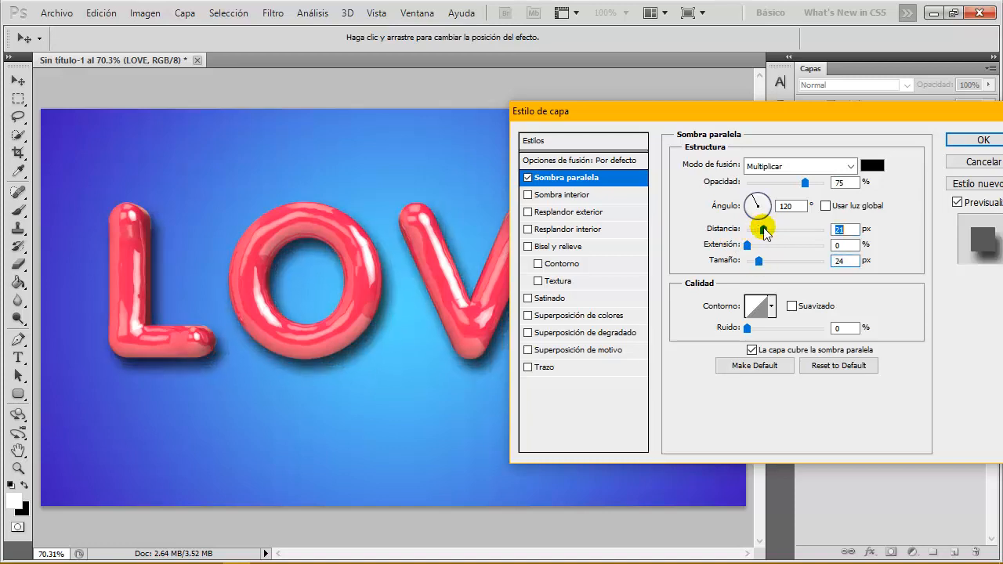
- Change the drop shadow's color to dark crimson a60033
left_click(872, 166)
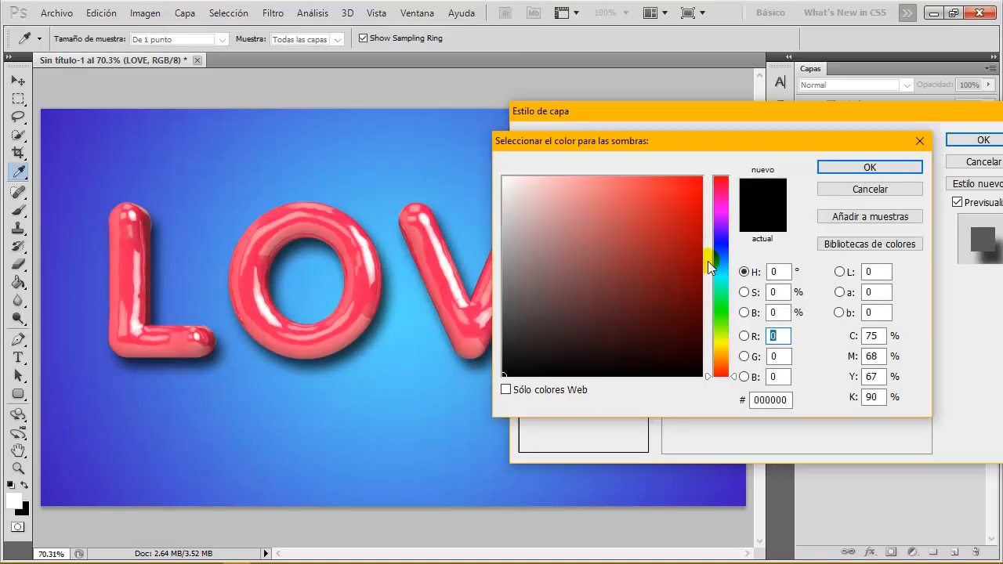
left_click(459, 291)
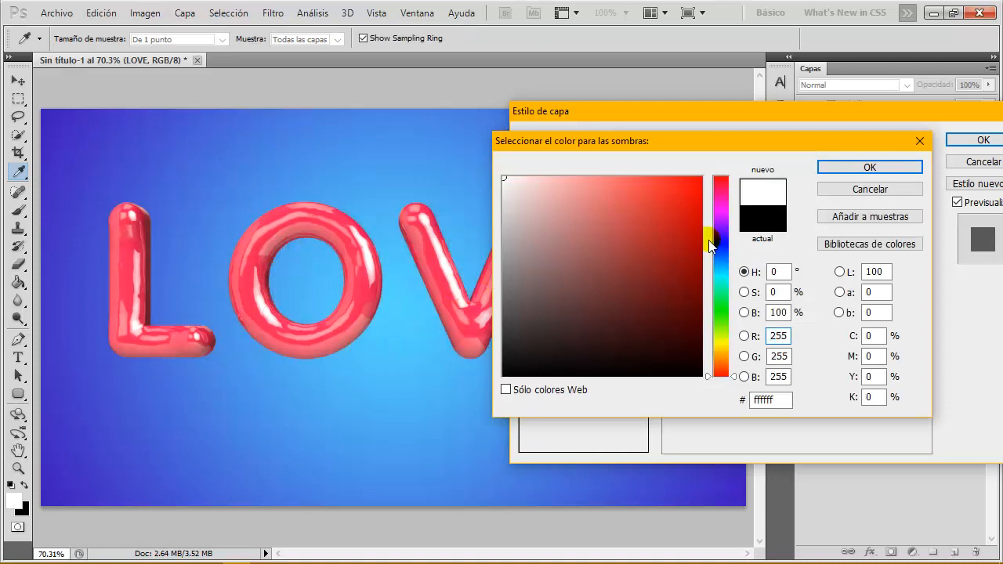
left_click_drag(719, 203, 707, 227)
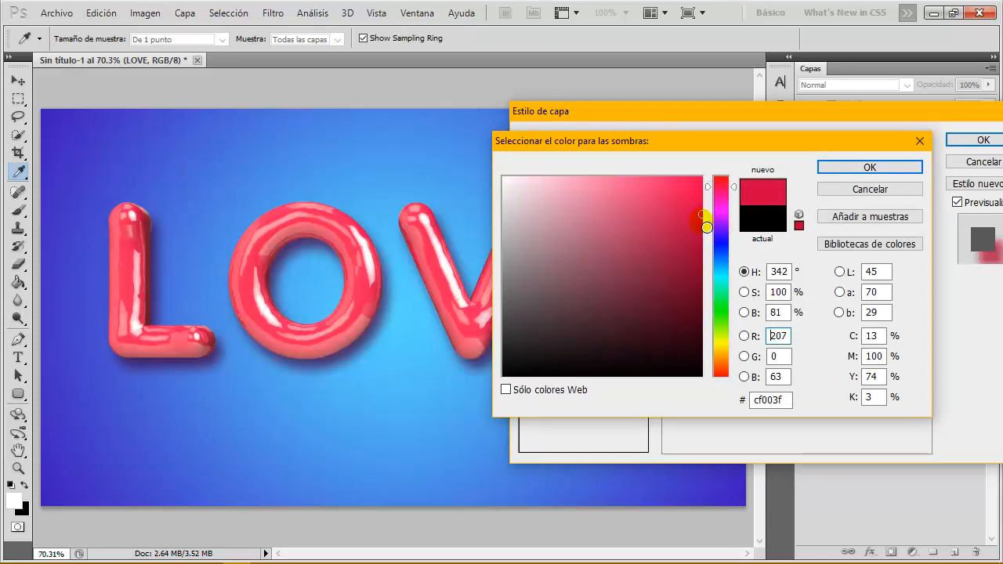
left_click(697, 246)
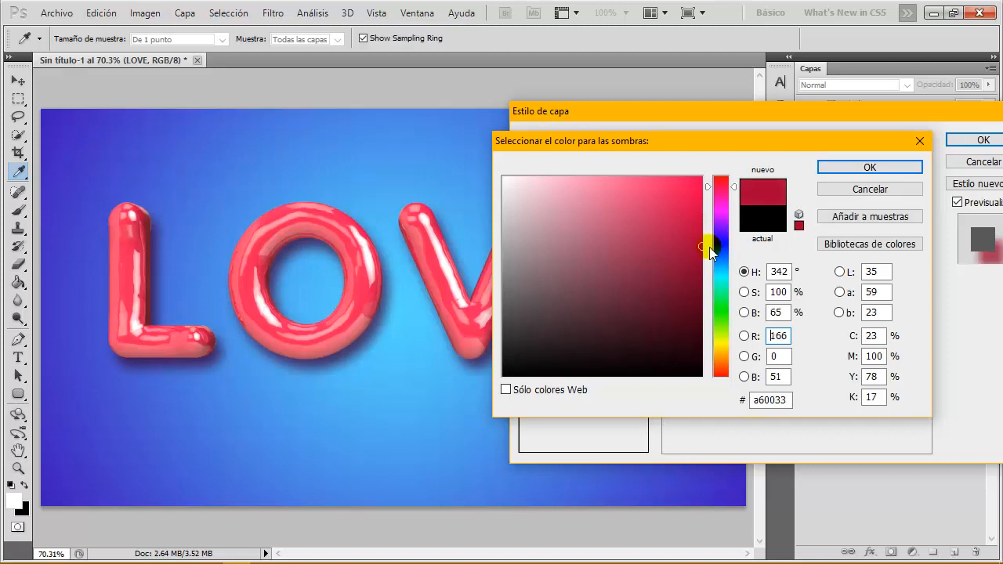
left_click(756, 400)
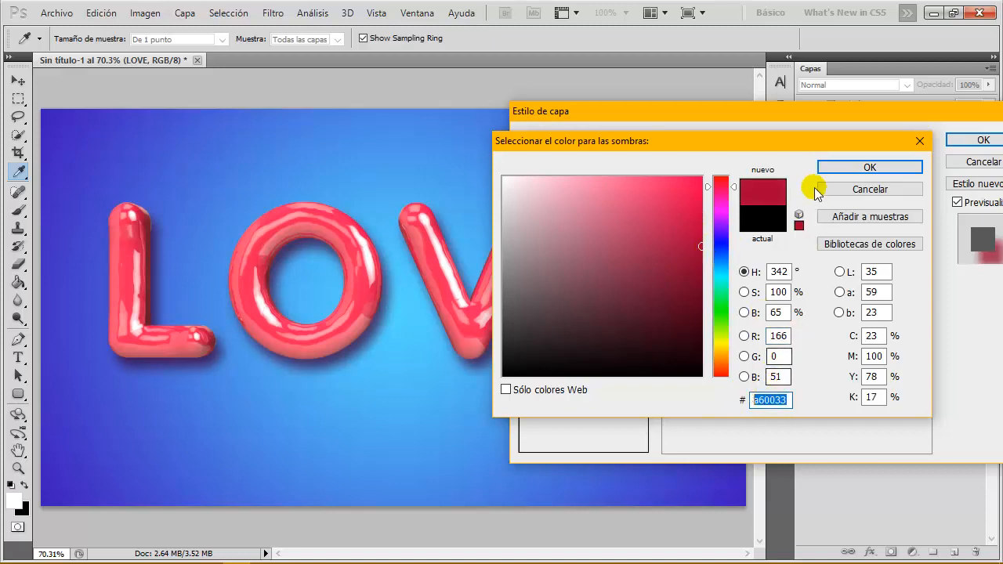
left_click(840, 172)
- Set the drop shadow to 68% opacity, 27 px distance and 32 px size, and apply the layer style to LOVE
left_click_drag(799, 183, 794, 184)
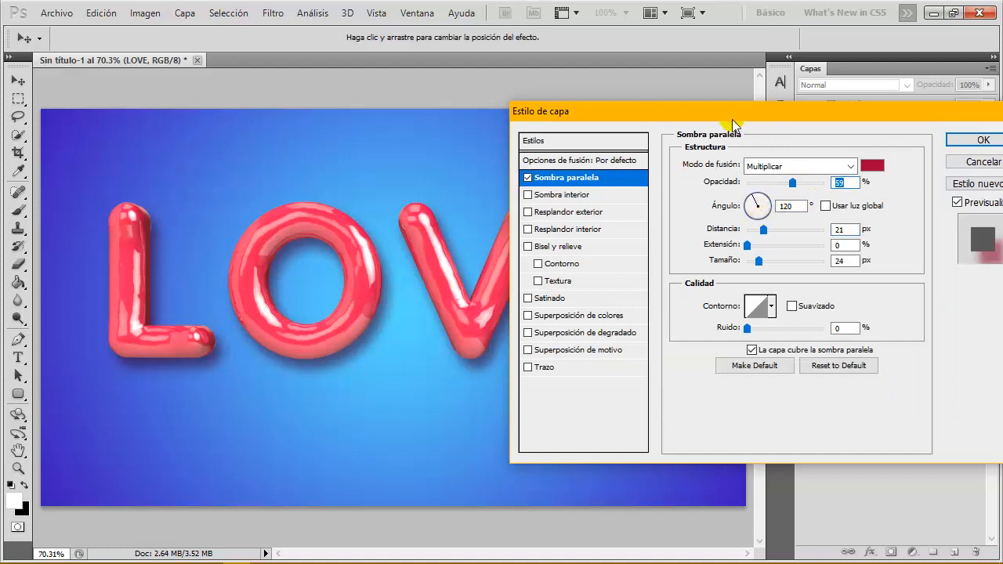
left_click_drag(732, 117, 823, 93)
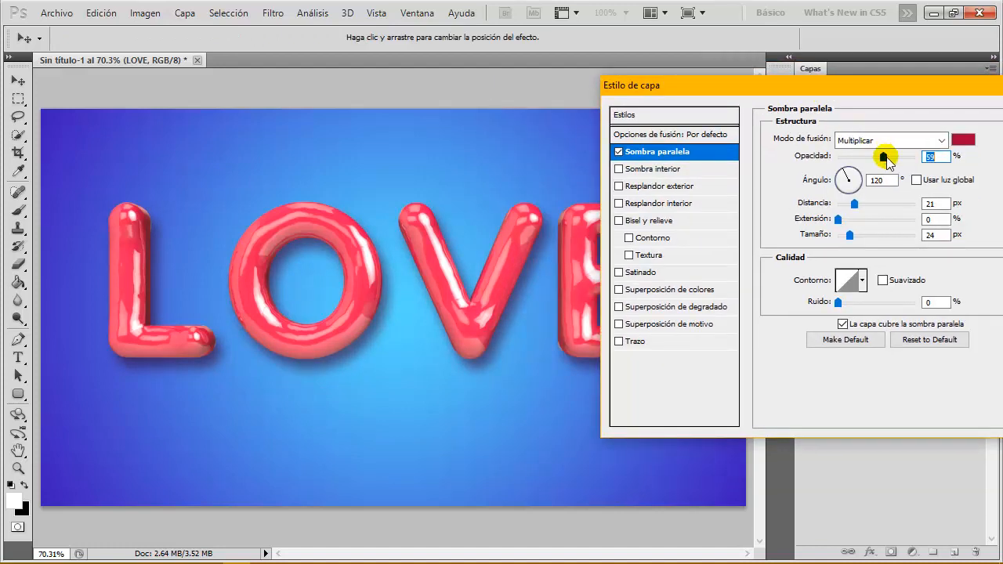
left_click_drag(857, 209, 861, 210)
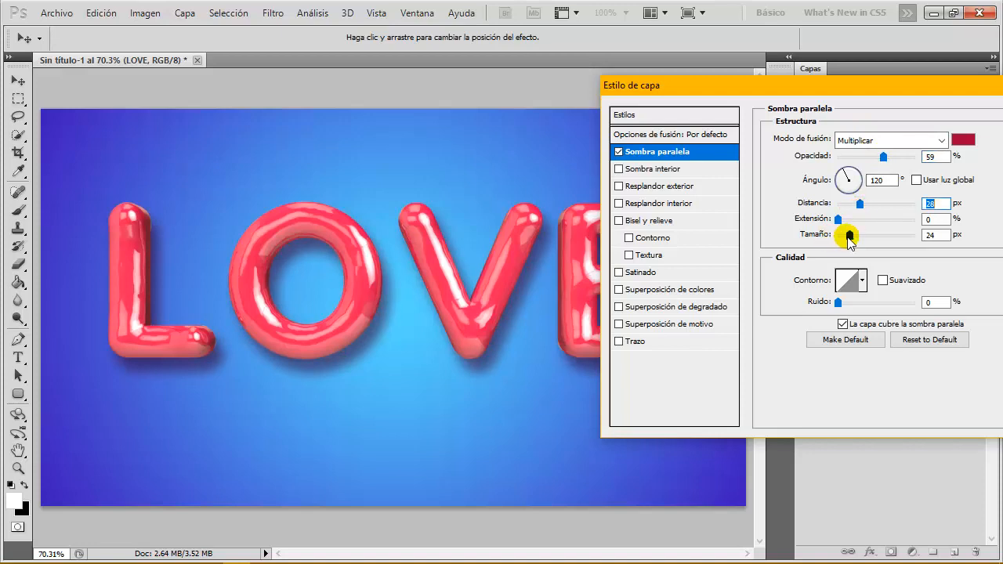
left_click_drag(856, 239, 857, 240)
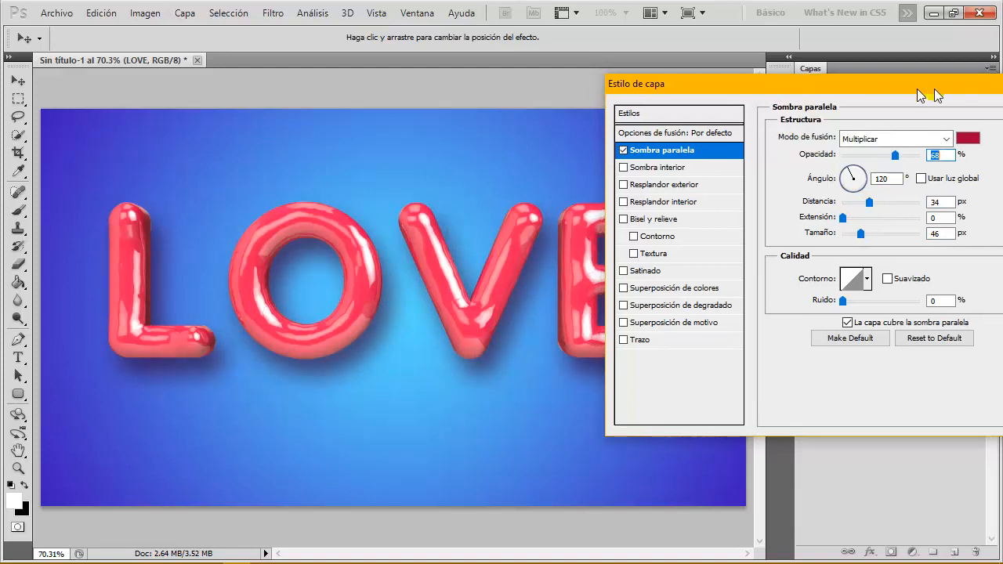
mouse_move(751, 91)
left_mouse_down()
mouse_move(943, 89)
mouse_move(732, 97)
left_mouse_up()
left_click_drag(841, 243, 837, 244)
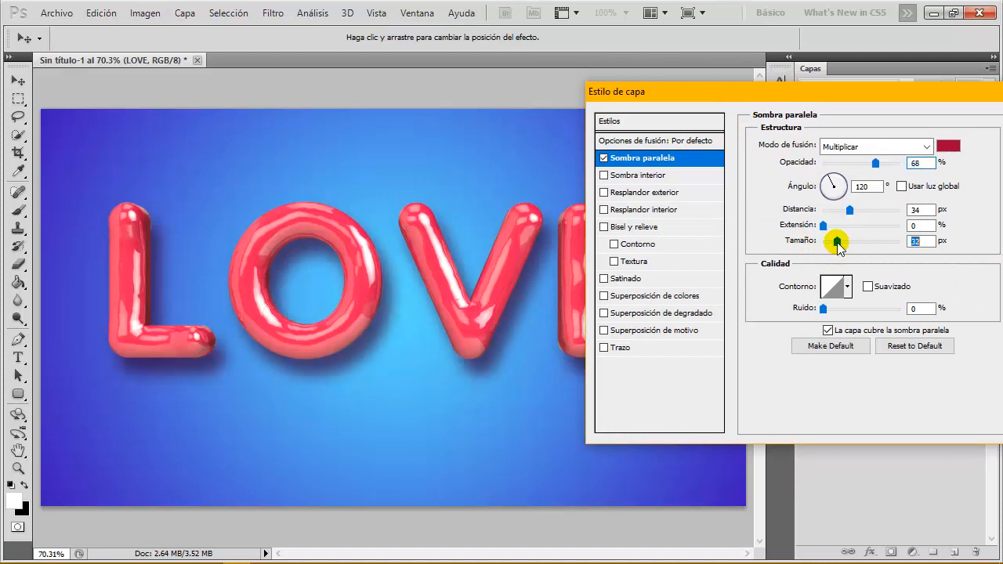
left_click_drag(845, 210, 843, 210)
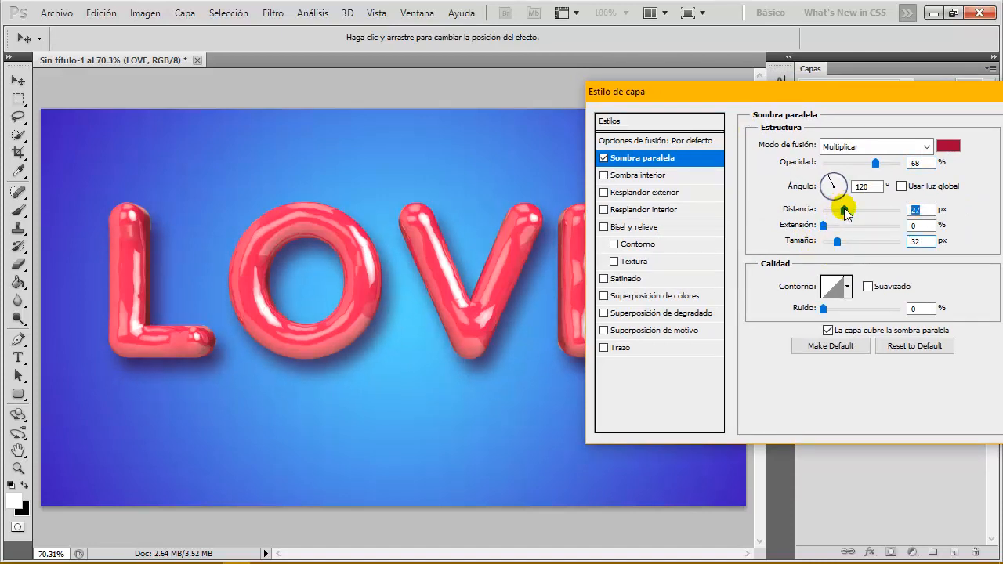
left_click_drag(773, 96, 555, 148)
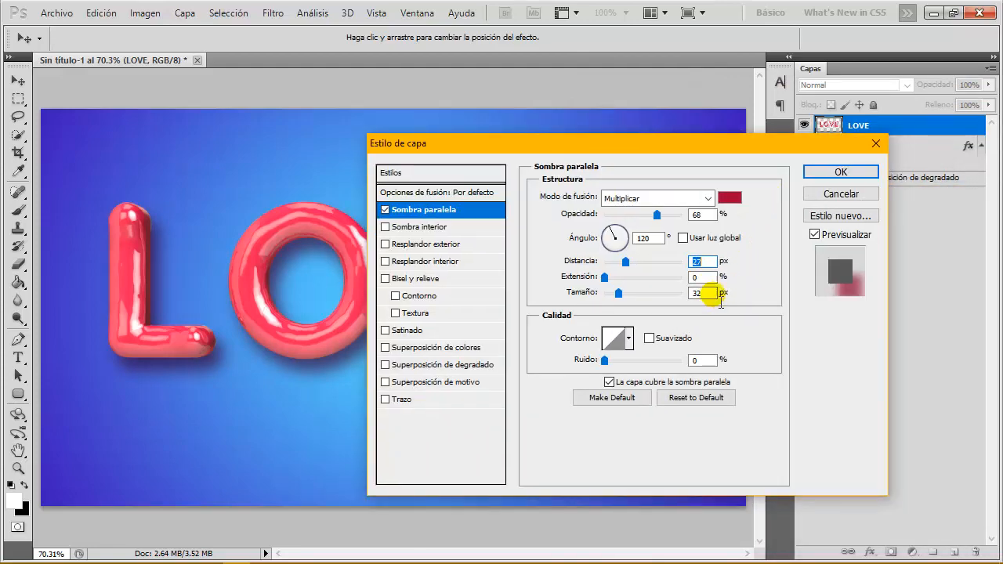
left_click(838, 169)
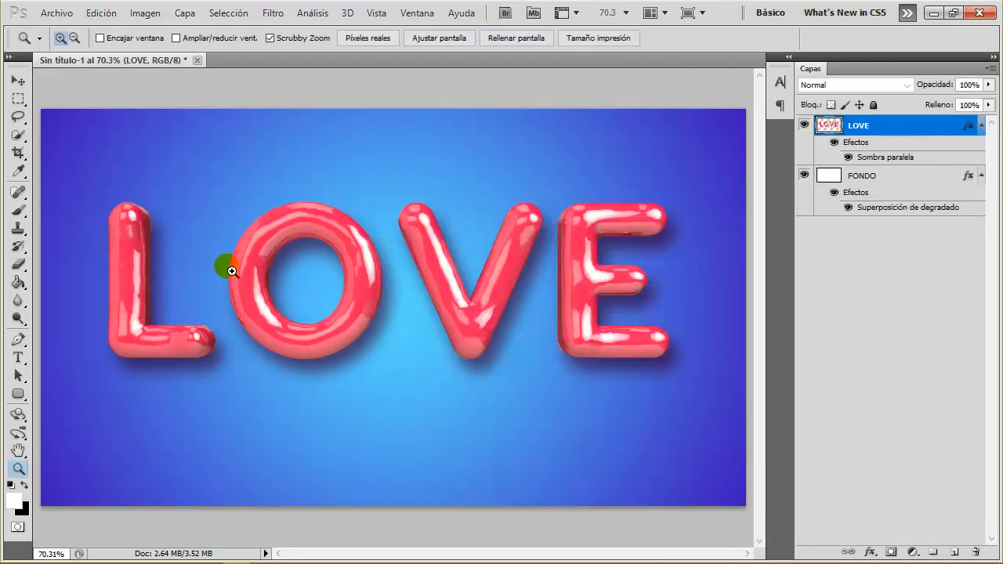
- Inspect the finished LOVE lettering at 100% zoom with the interface panels hidden
left_click(363, 39)
key("Tab")
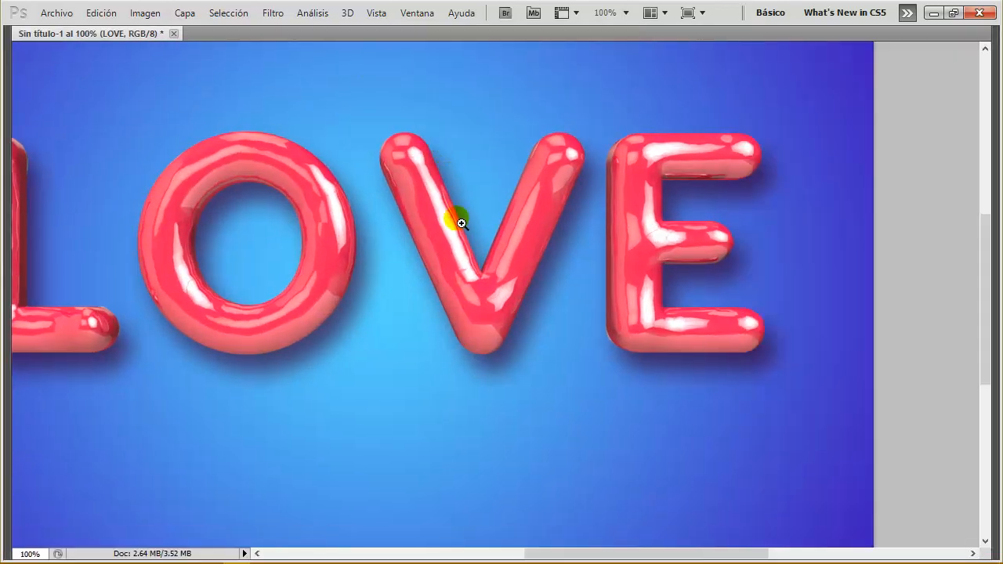
scroll(460, 220, "left", 4)
scroll(460, 221, "down", 1)
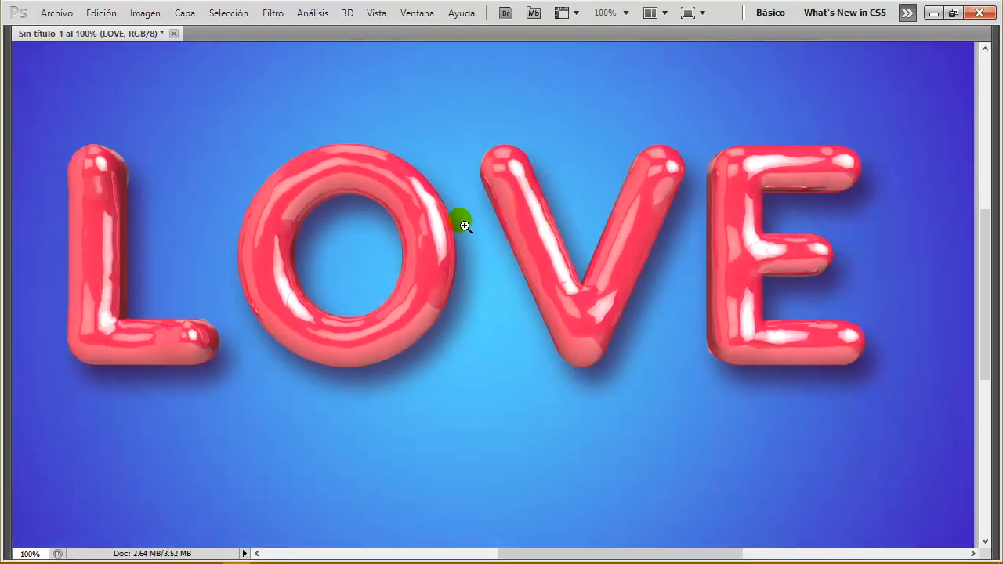